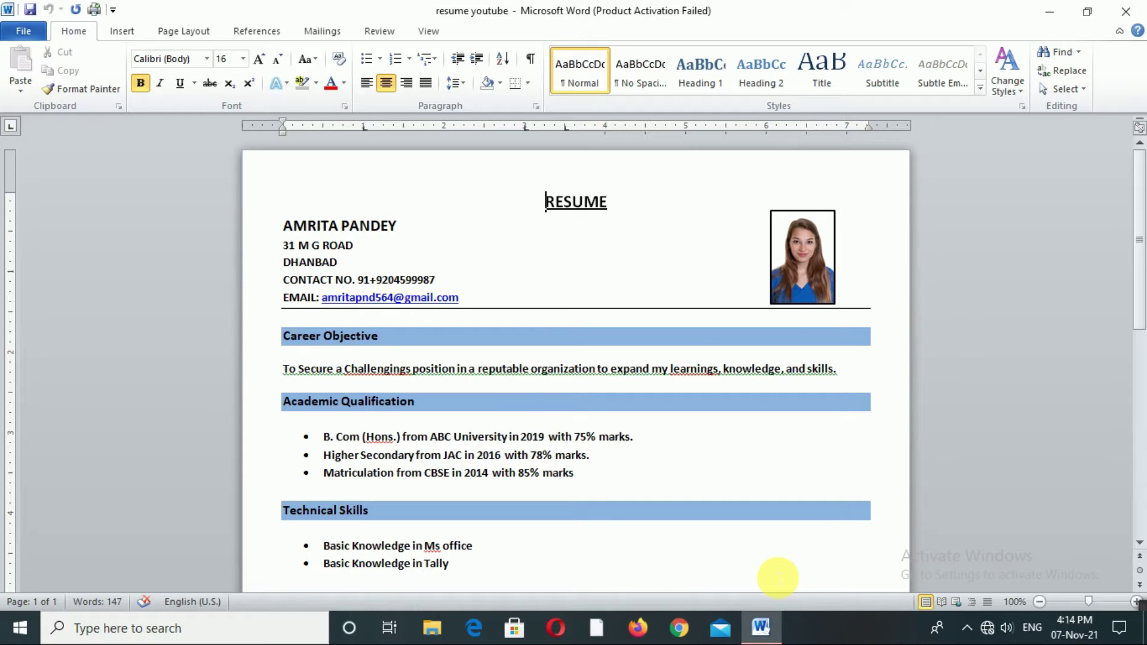
Scroll down and back up through the finished sample resume to review it.
scroll(545, 428, down, 10)
scroll(543, 456, down, 5)
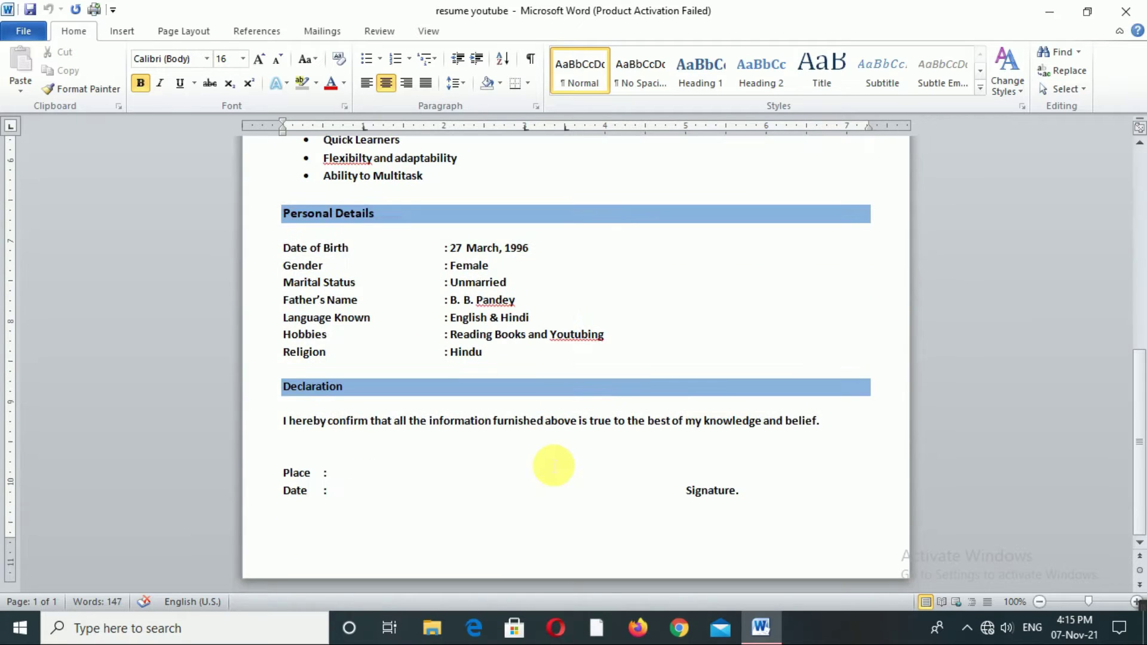
scroll(583, 523, up, 9)
scroll(583, 523, up, 6)
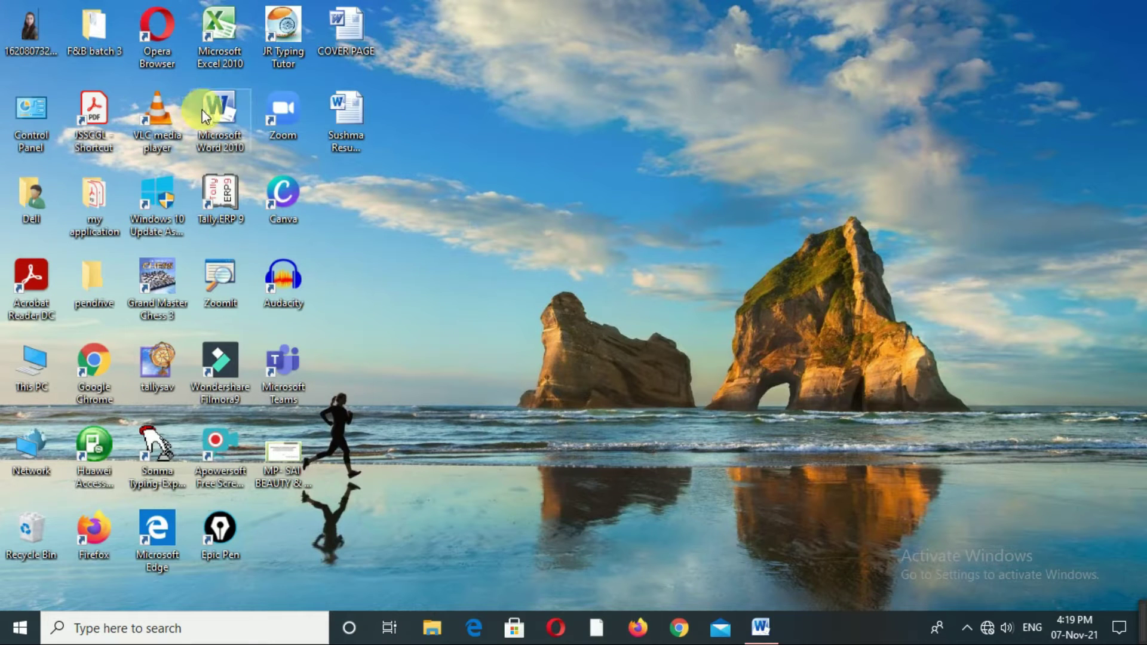
Launch Word 2010 with a blank document and set A4 paper size with Narrow margins.
click(222, 118)
double_click(223, 118)
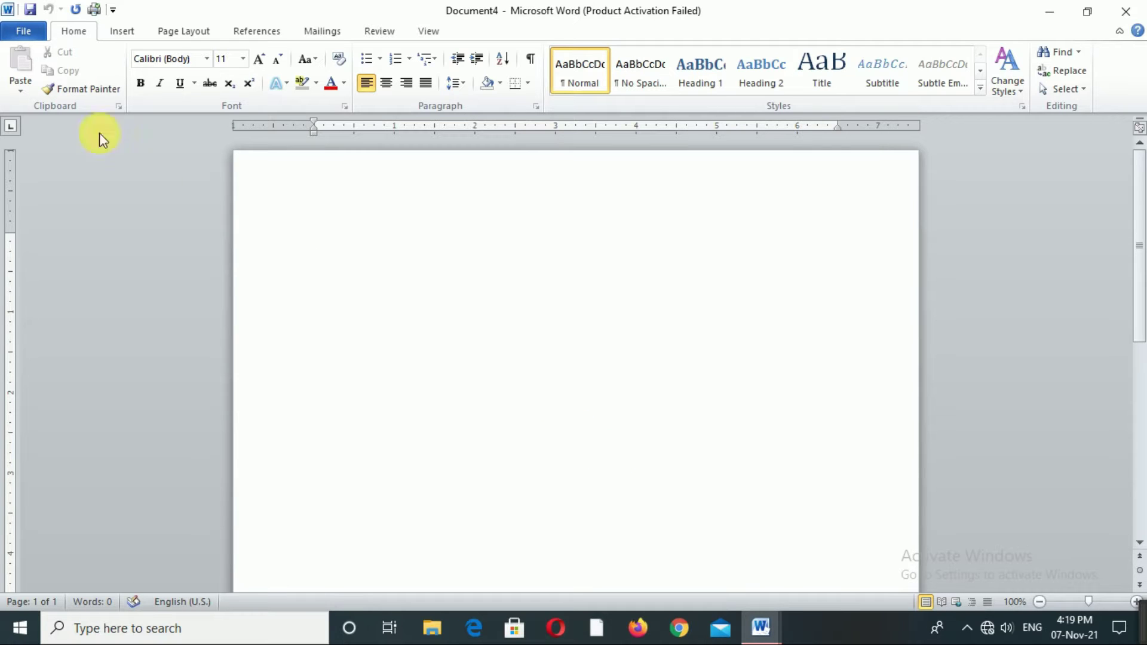
click(181, 34)
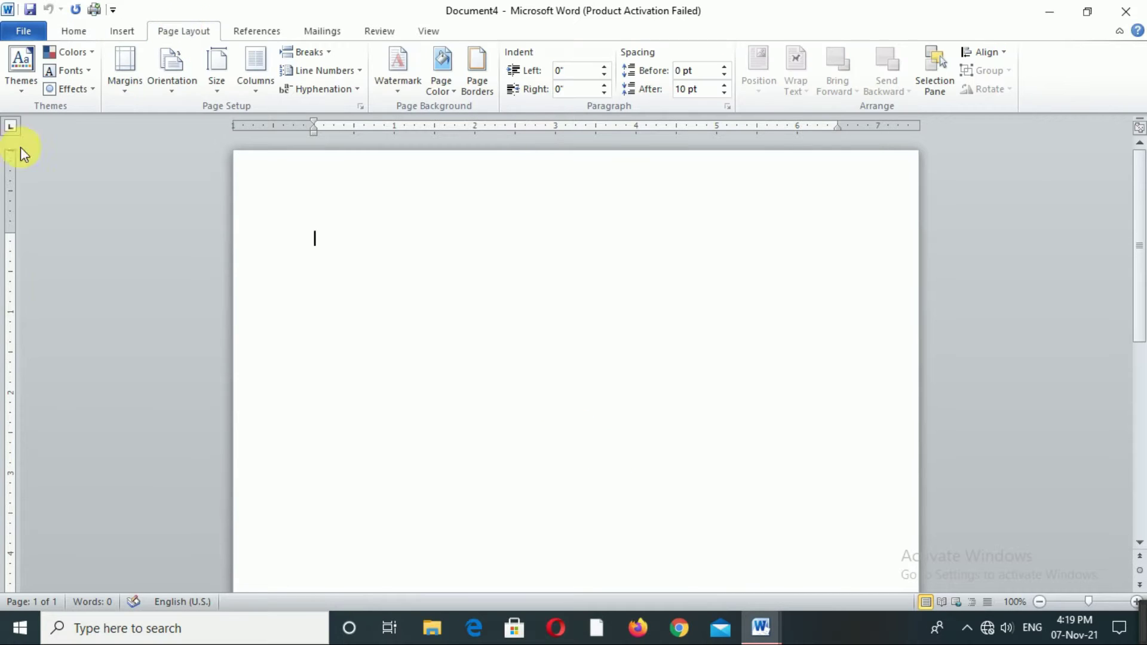
click(217, 89)
click(273, 341)
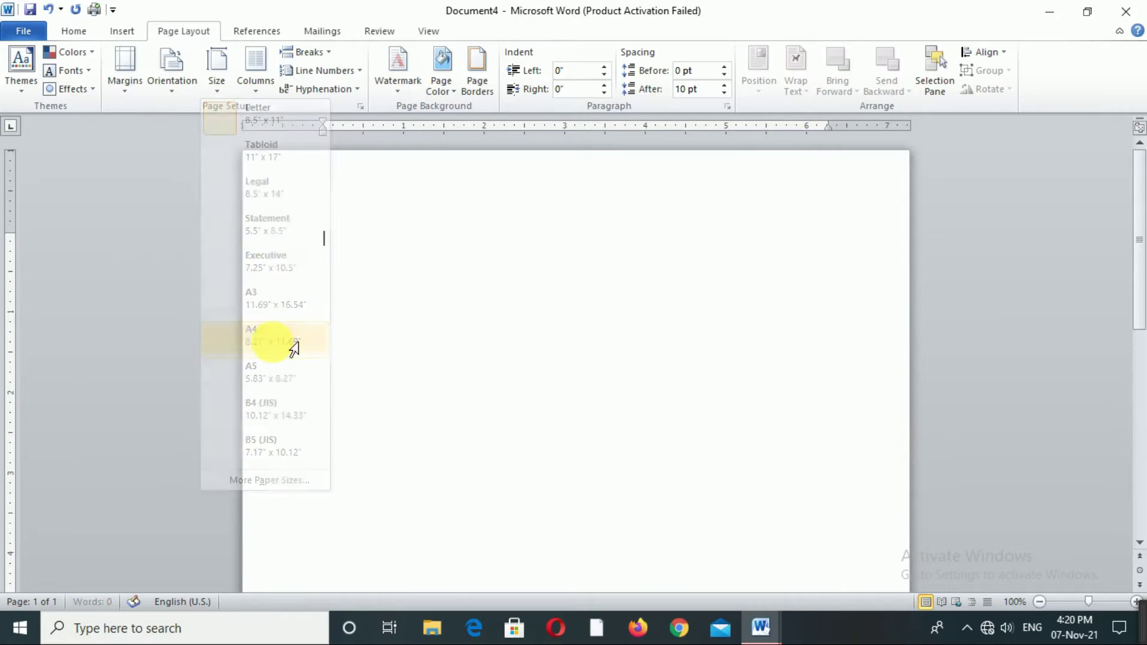
click(132, 87)
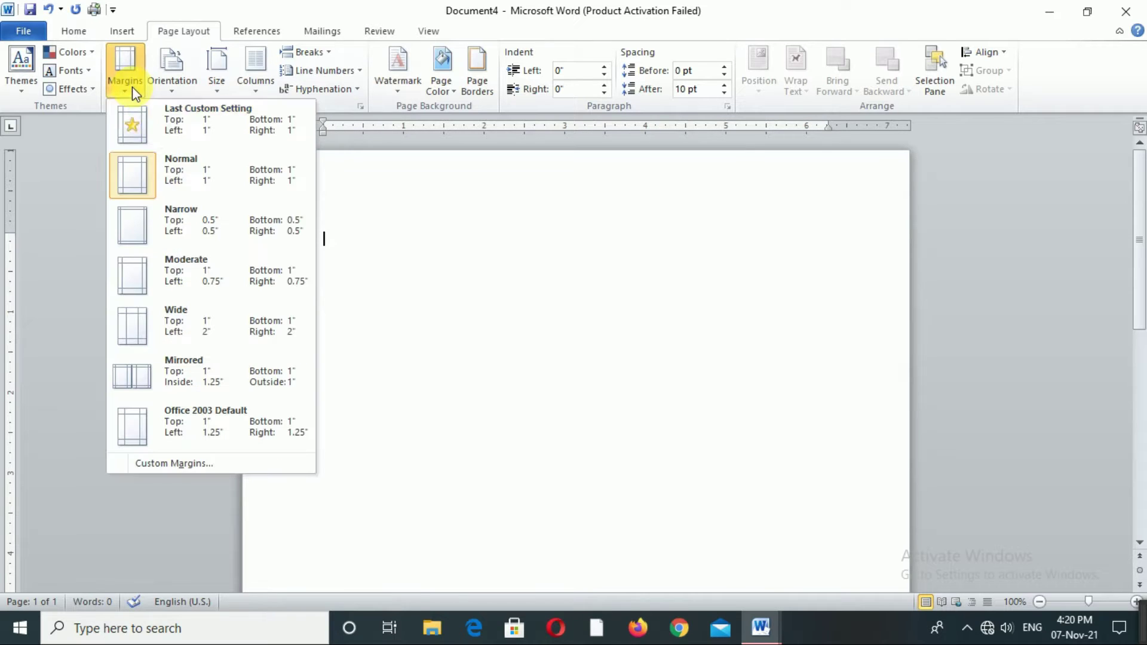
click(206, 223)
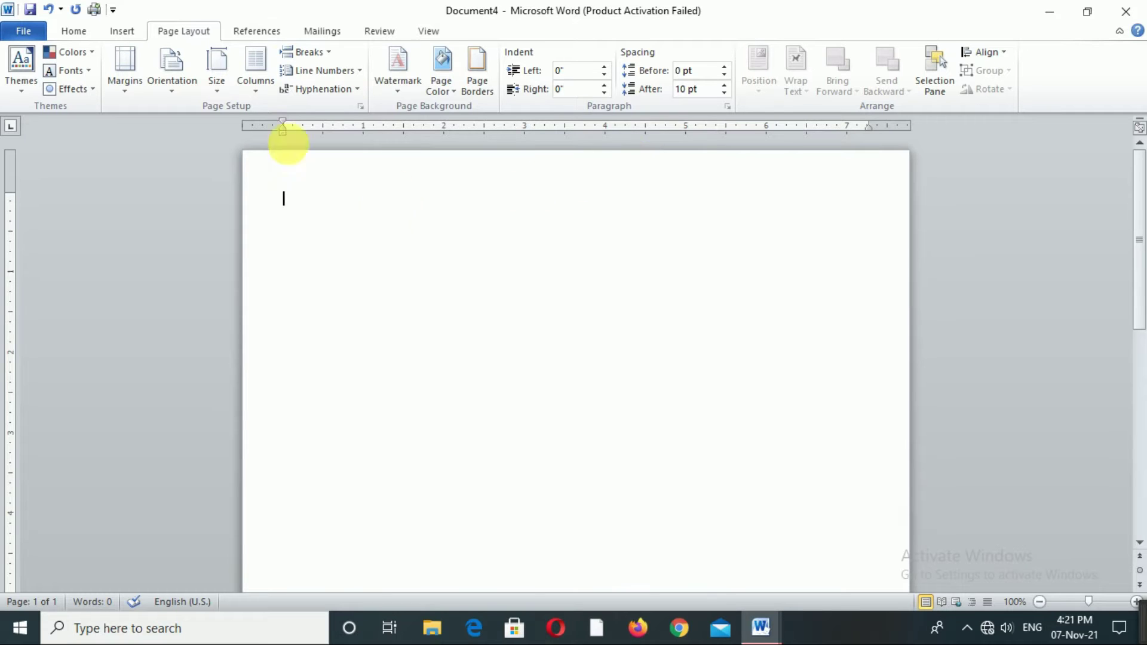
Turn the ruler off and back on, then set tab stops at 1 and 3.5 inches.
click(430, 30)
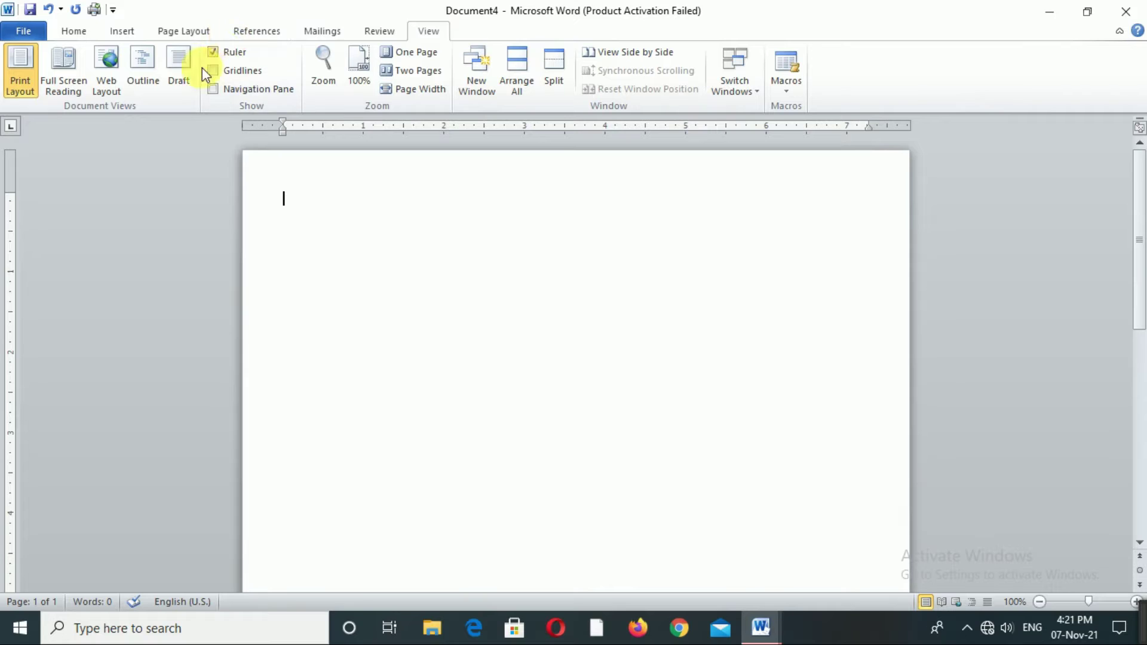
click(213, 53)
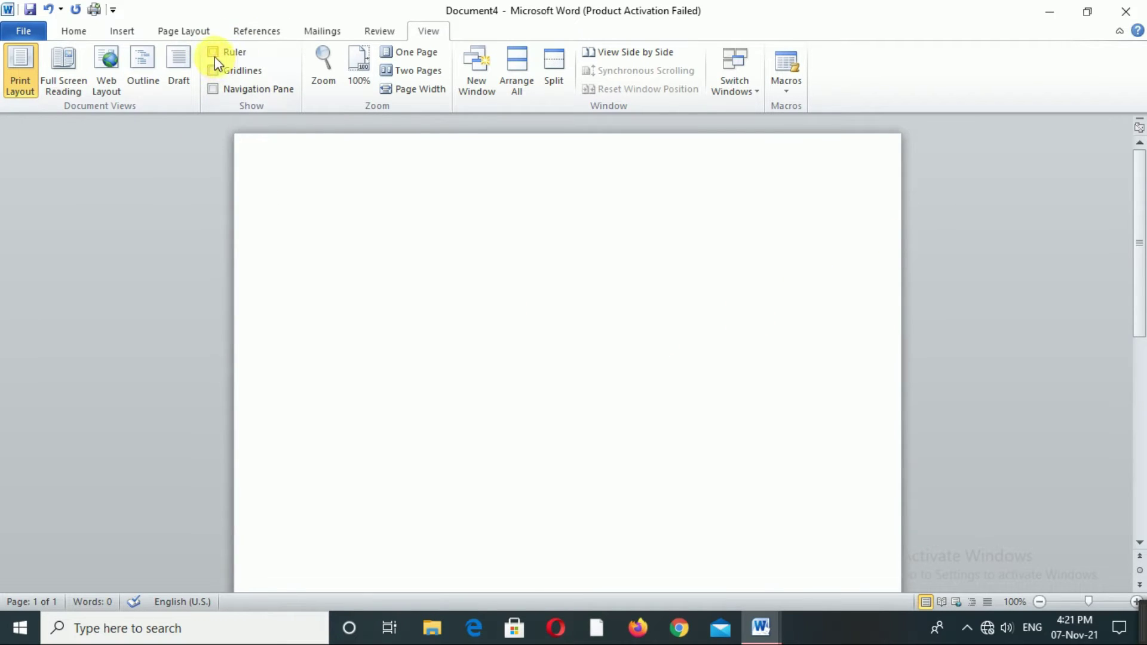
click(213, 54)
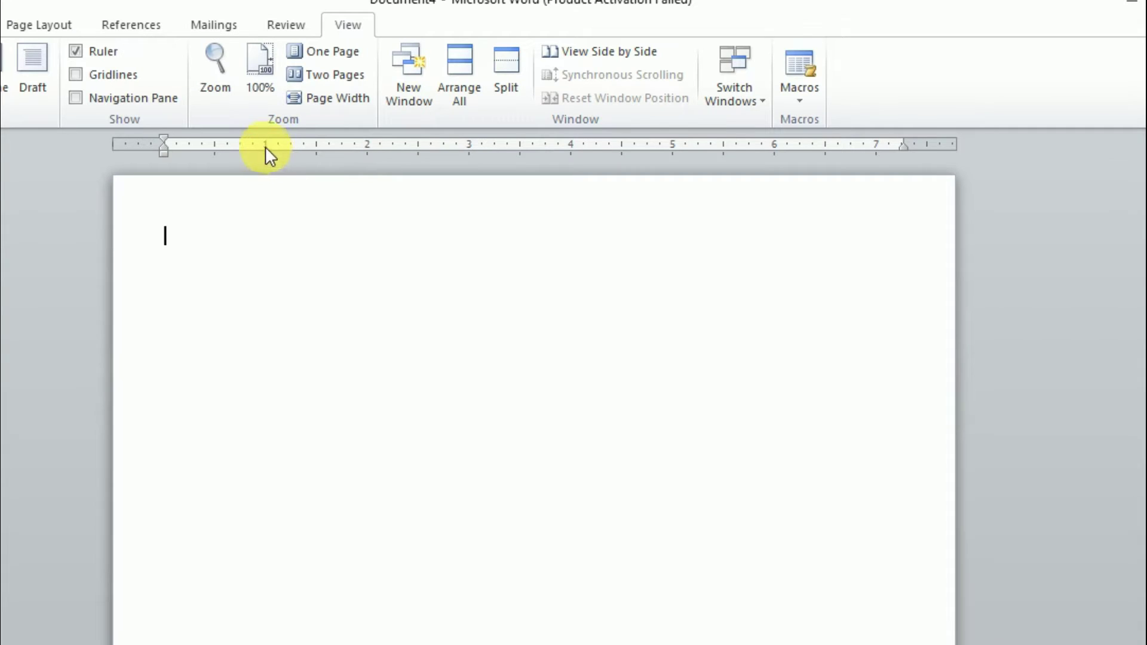
click(266, 145)
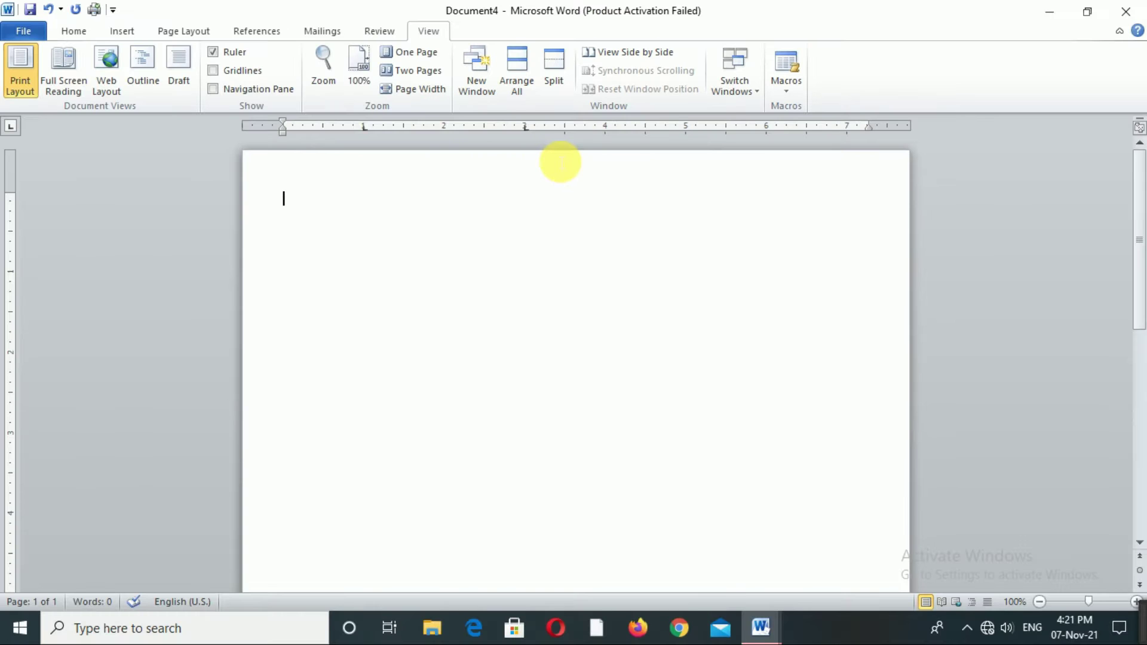
click(565, 127)
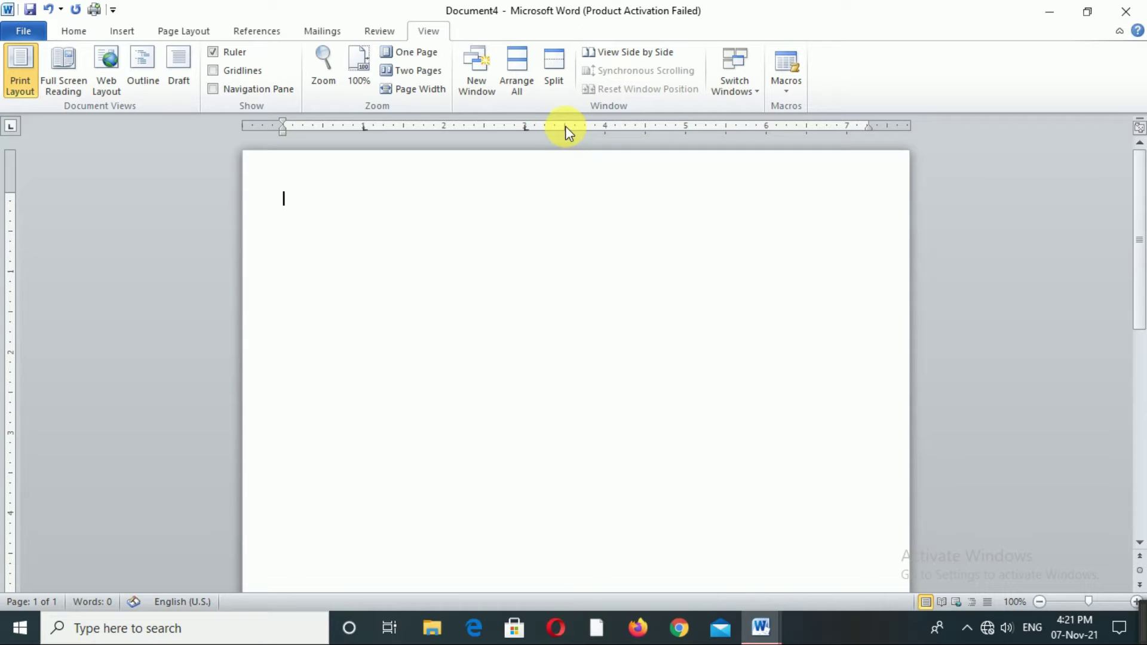
Clear the stray 1.06" tab stop in the Tabs dialog.
double_click(367, 130)
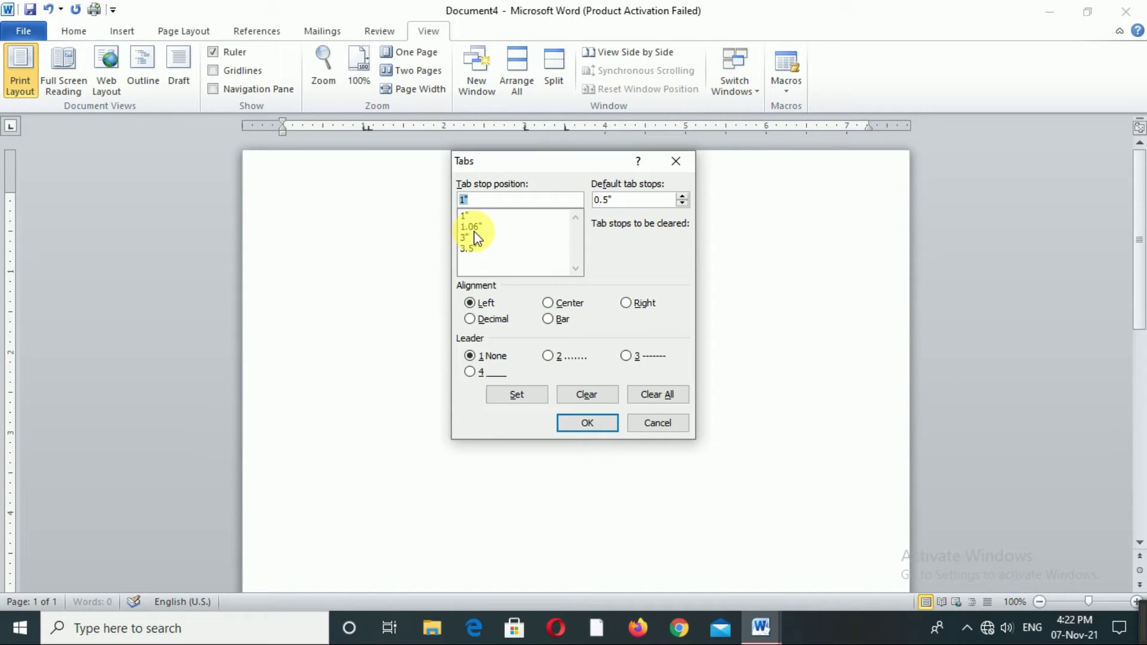
click(474, 227)
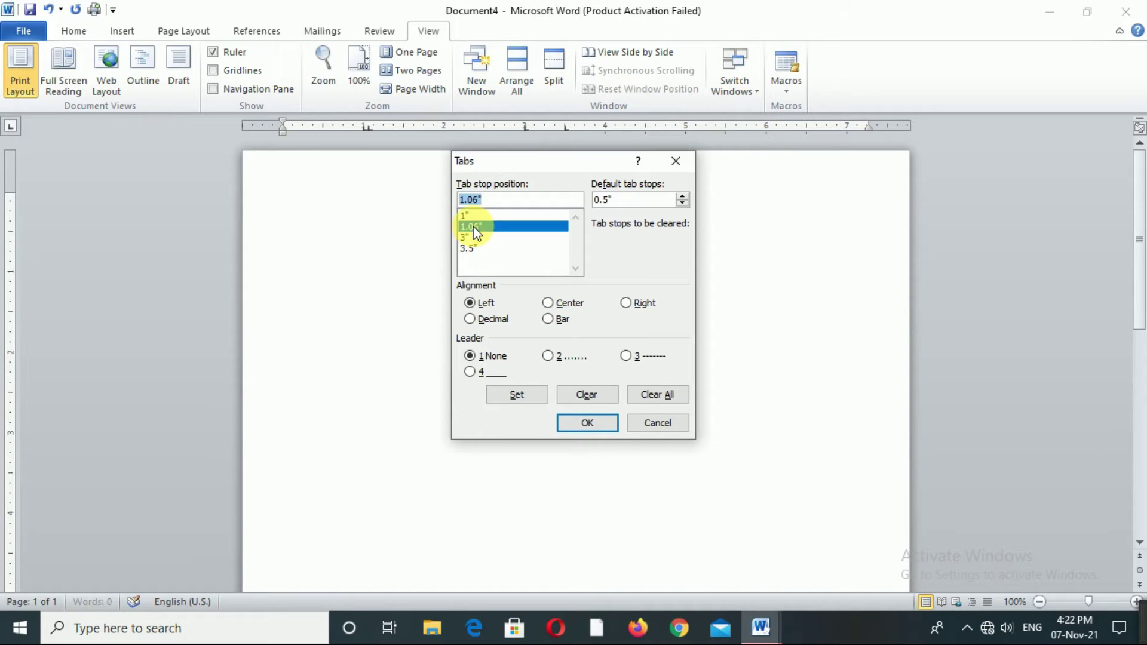
click(597, 396)
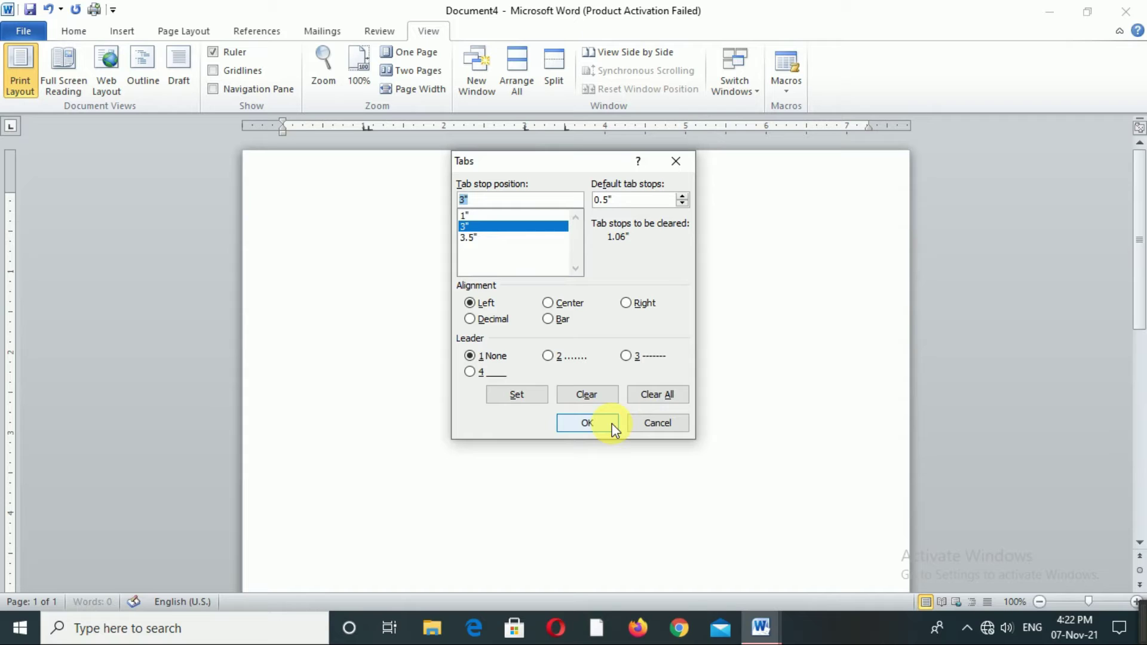
click(591, 421)
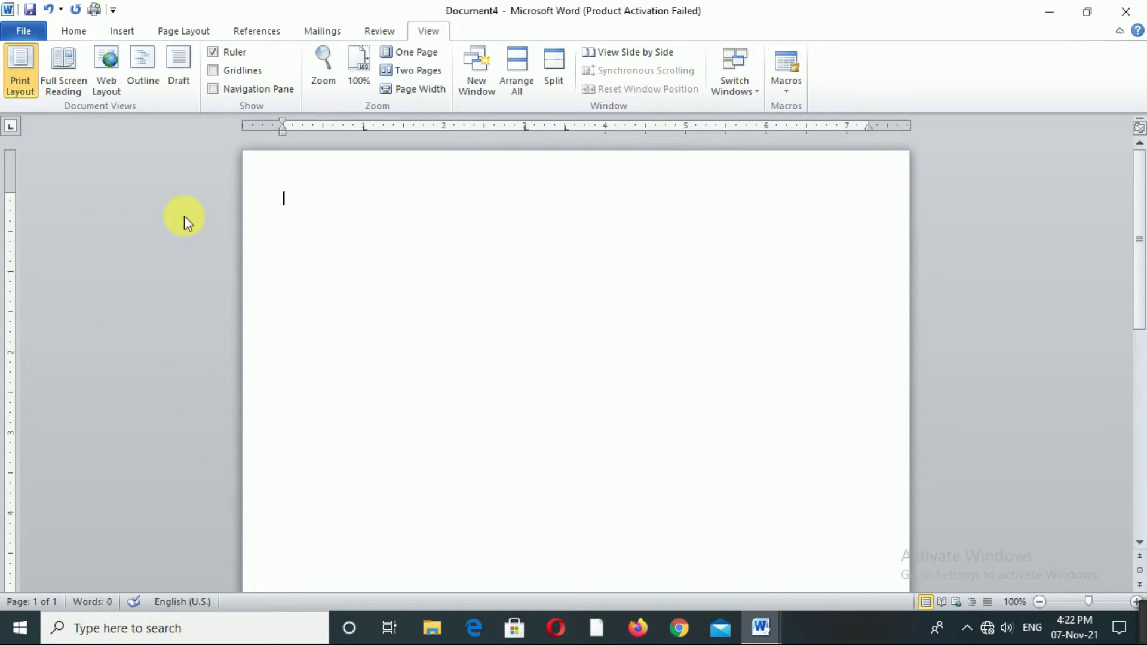
Set paragraph Spacing After to 0 pt.
click(205, 35)
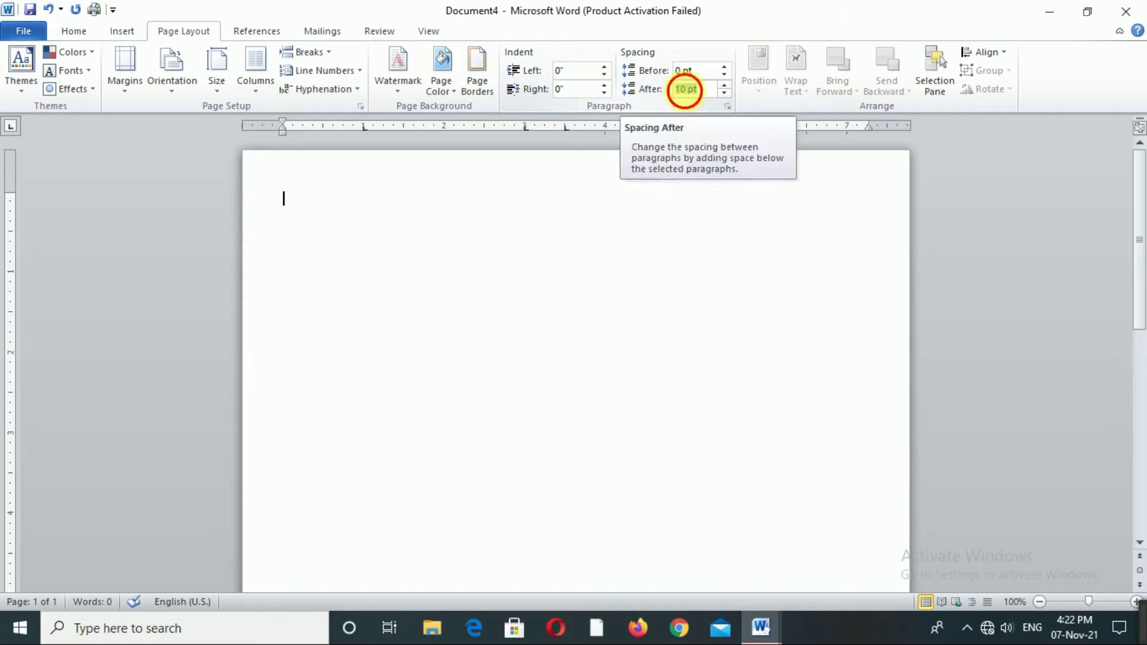
click(691, 91)
text(0)
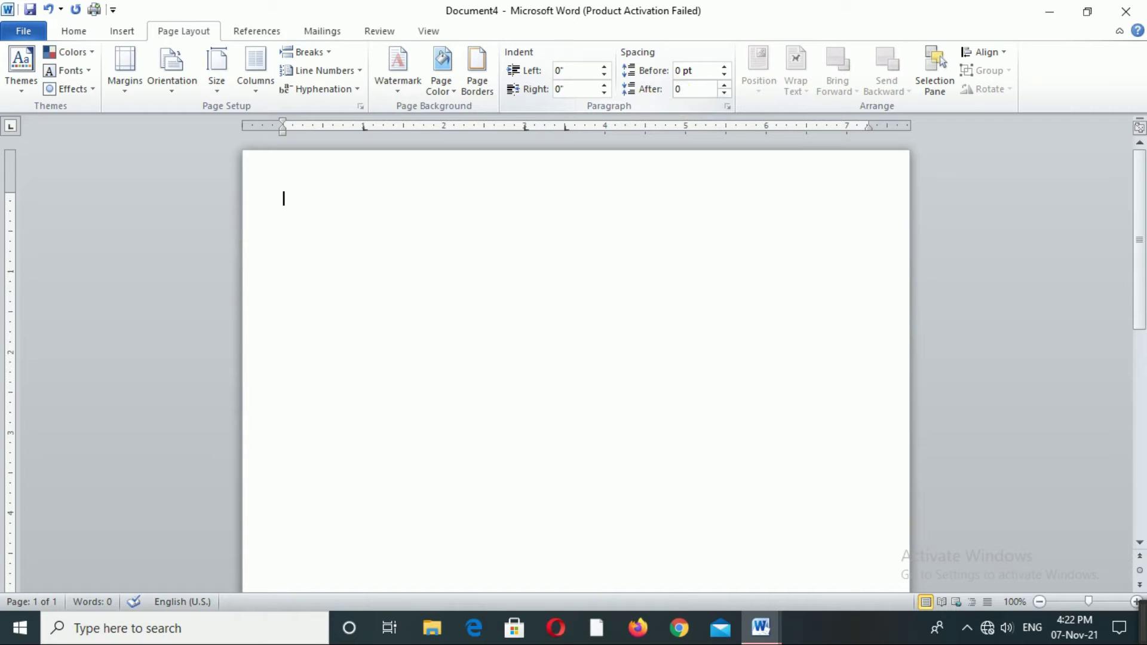
key(Return)
Type the RESUME title, then the applicant's name and street address on separate lines.
text(RESU)
text(ME)
key(Return)
key(Return)
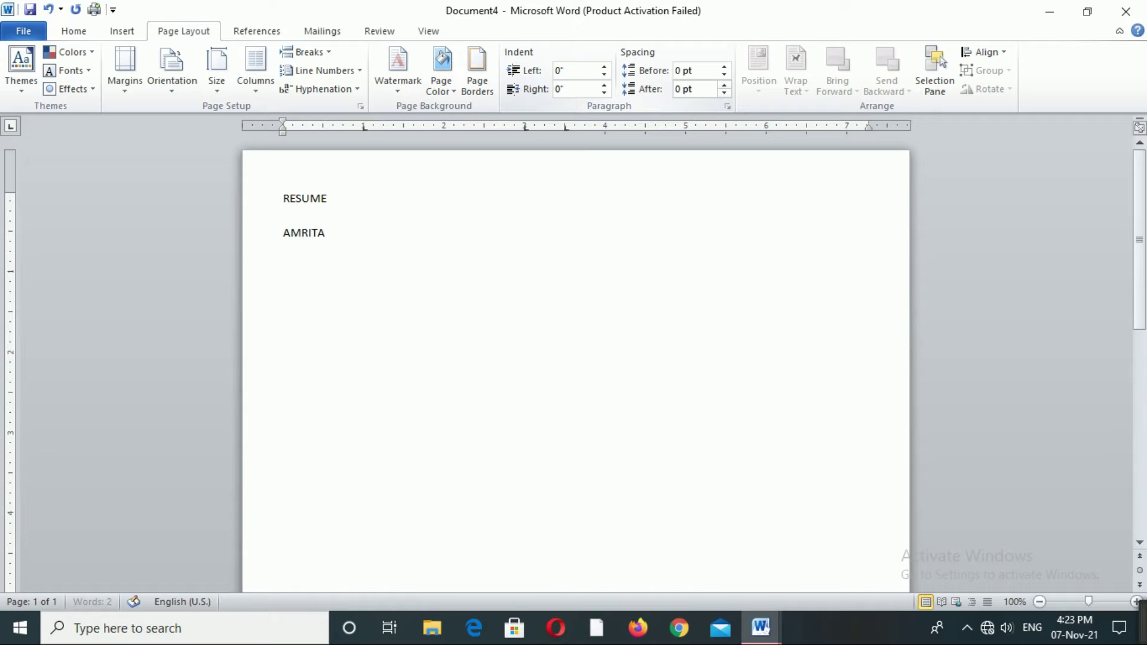
key(Return)
key(Return)
Add the city, the 'CONTACT NO :' line with the phone number, and the 'EMAIL :' line with the e-mail address.
text(DHANBAD)
key(Return)
text(CO)
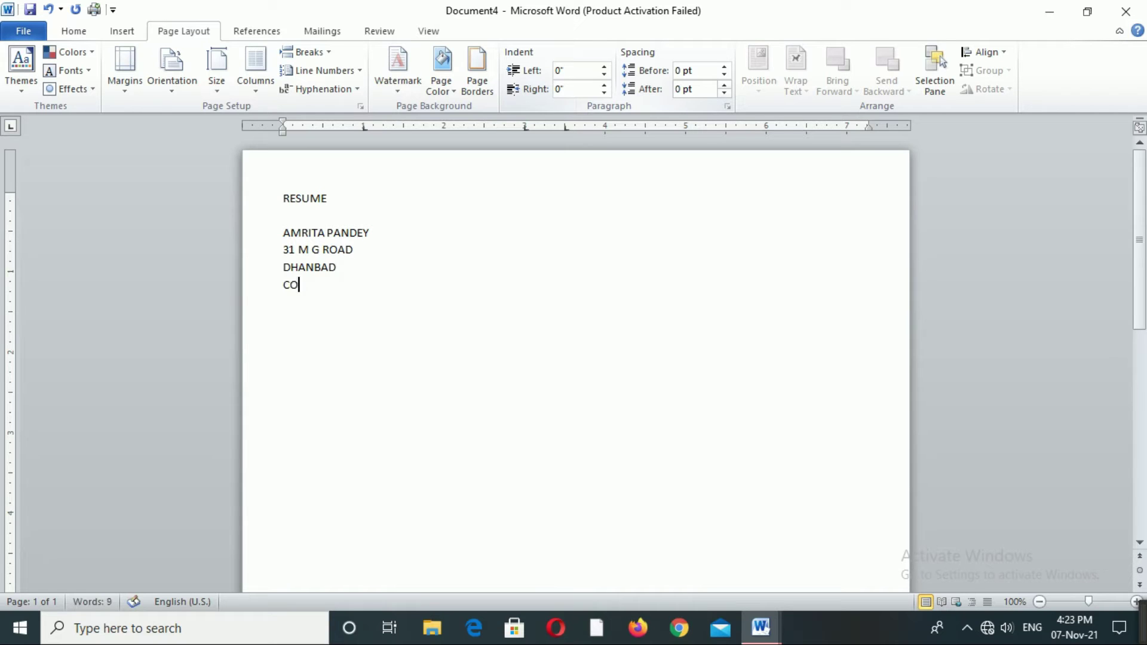
text(NTACT NO :)
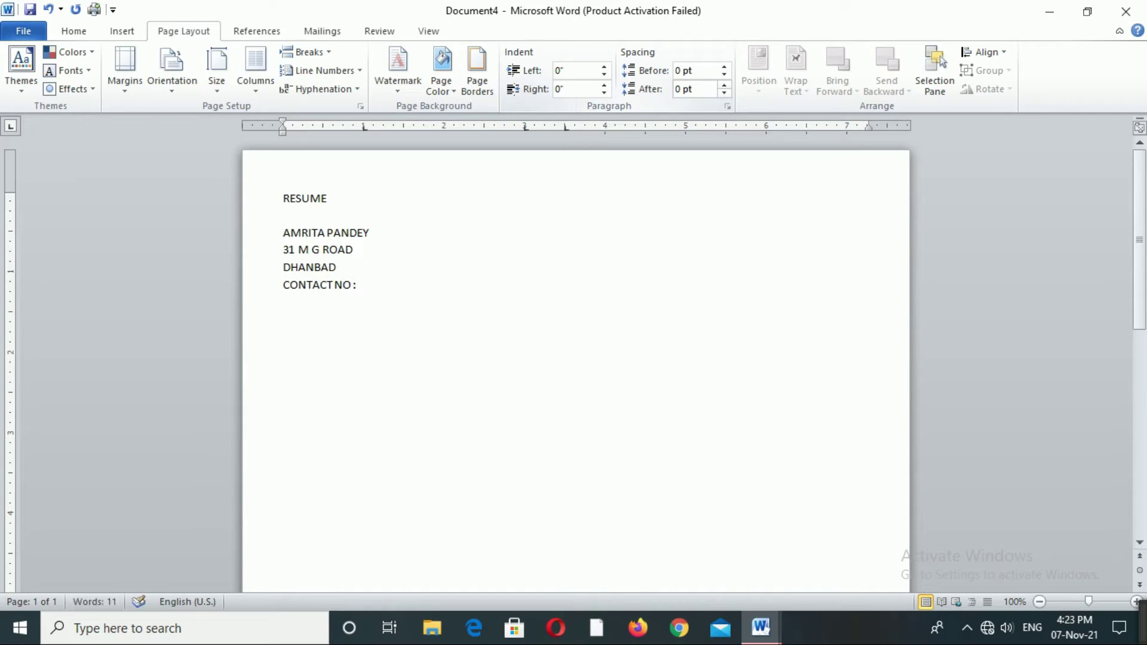
text( +)
text(91)
key(BackSpace)
key(BackSpace)
key(Return)
text(E)
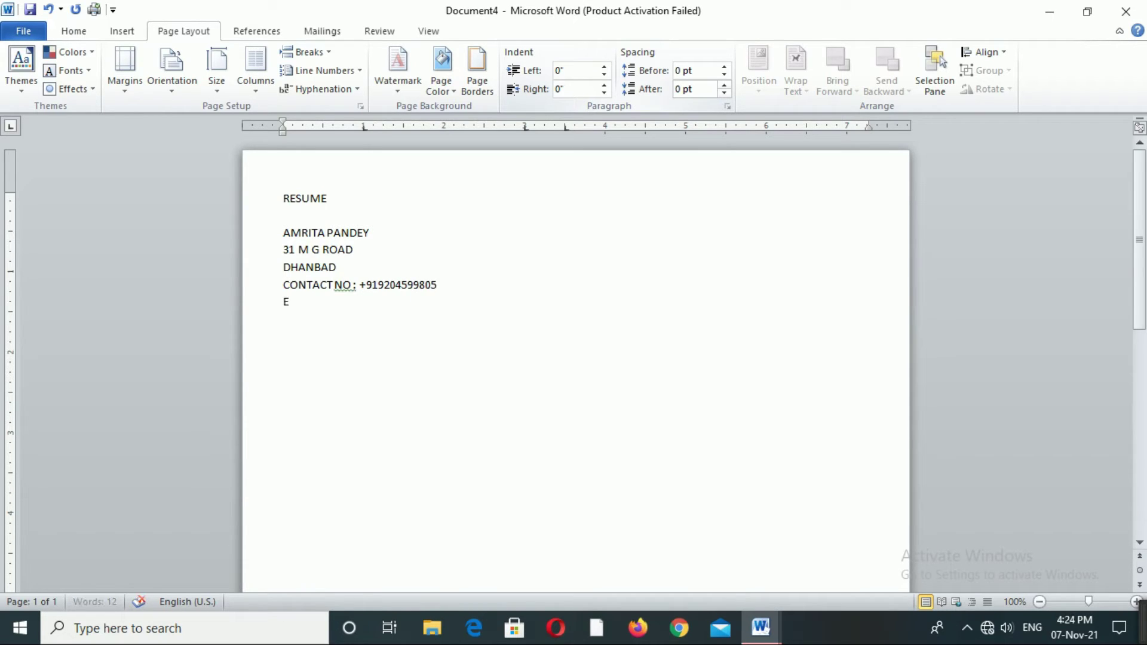
text(MAIL : )
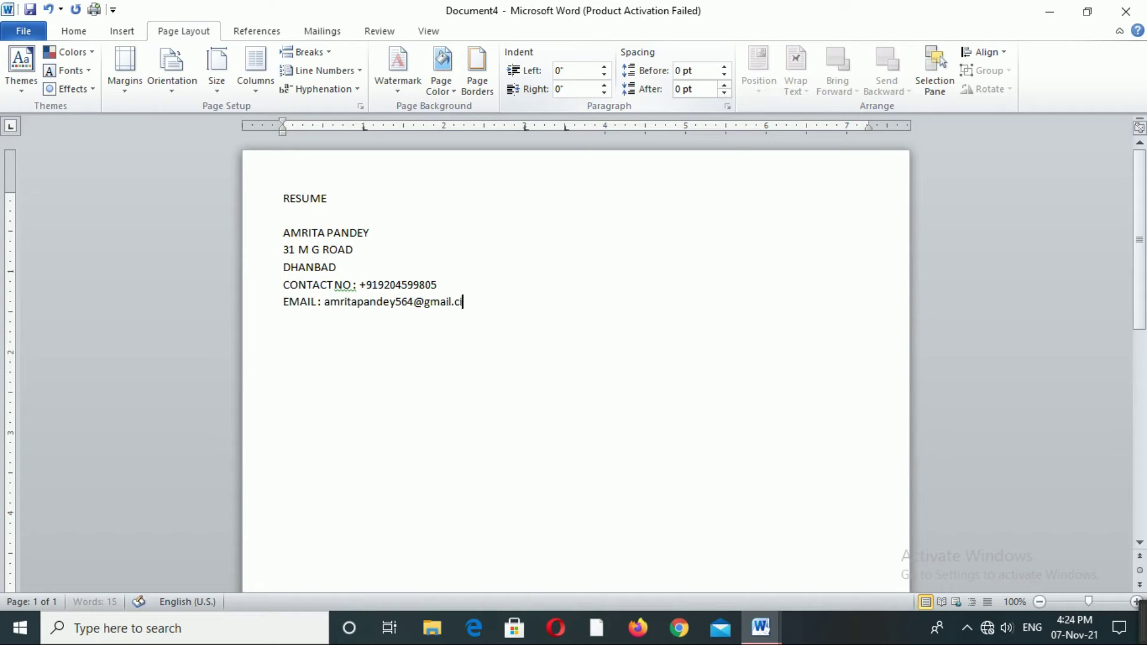
Centre the RESUME title on the page.
double_click(305, 198)
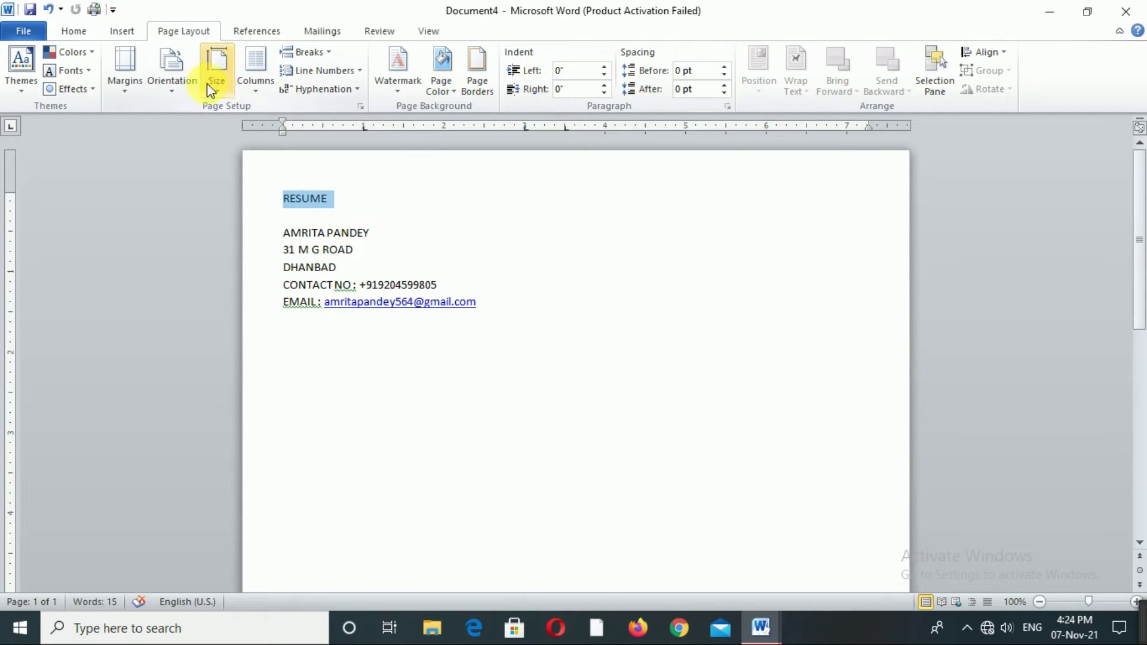
scroll(382, 84, up, 2)
click(387, 83)
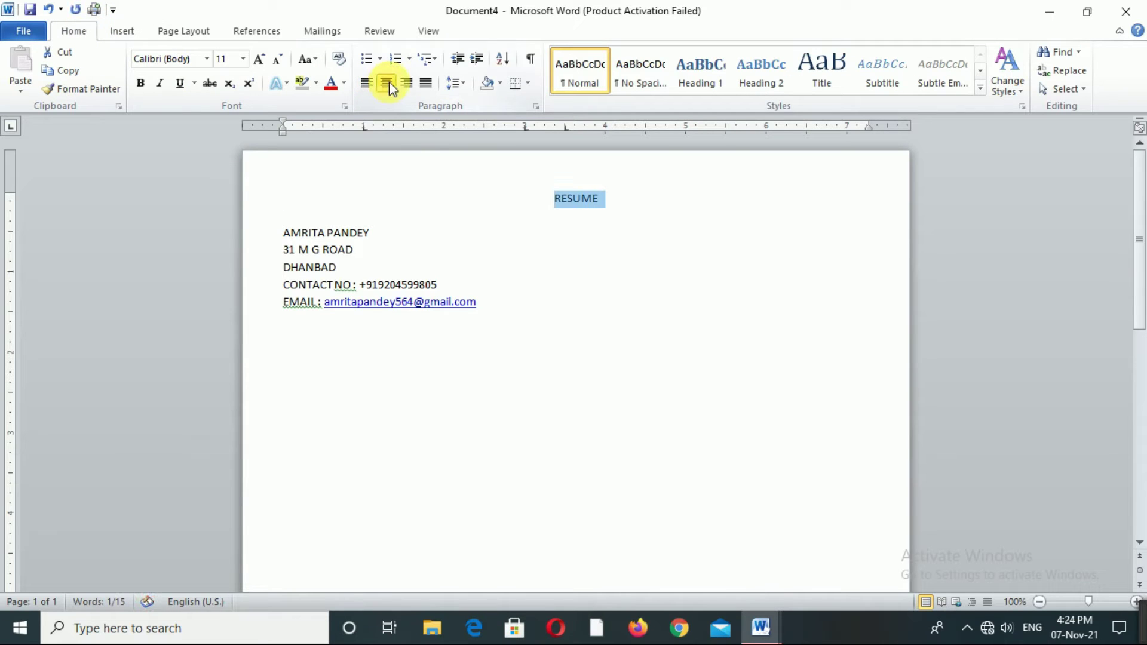
click(290, 242)
Make the name 18 pt bold and bold the address and contact lines.
drag(284, 233, 383, 236)
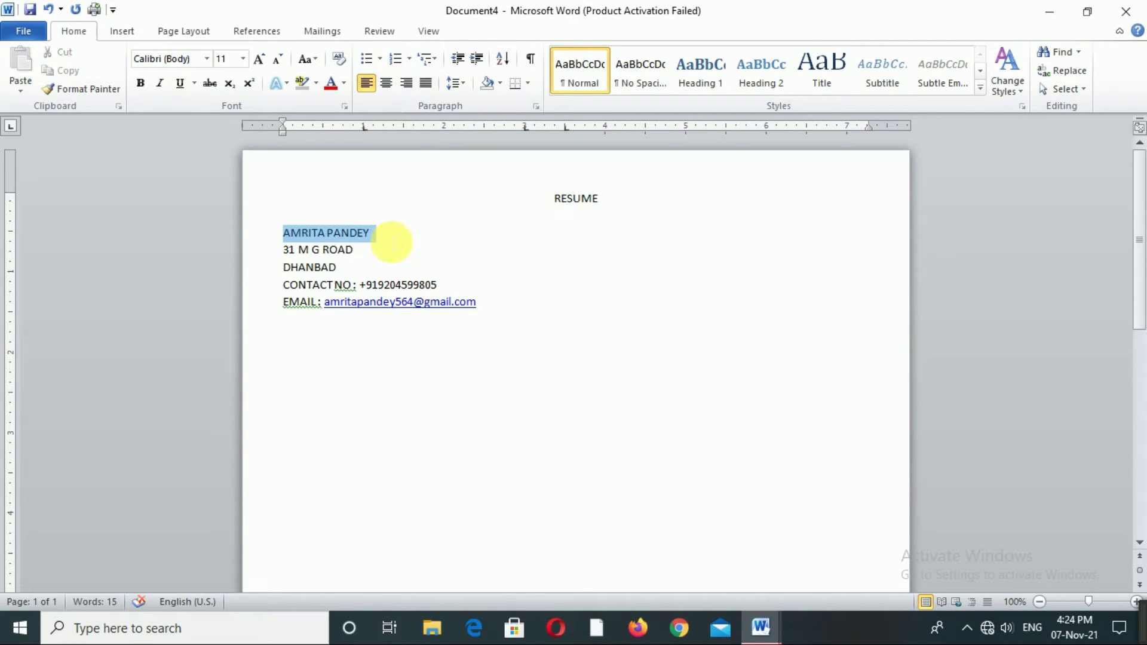
click(244, 59)
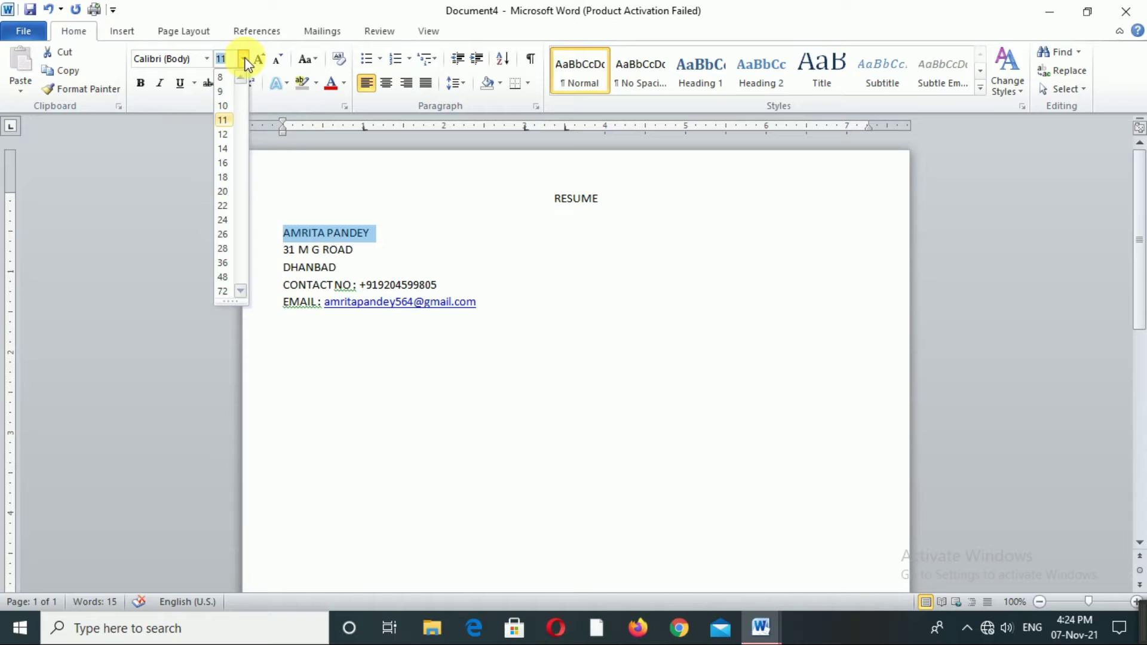
click(226, 177)
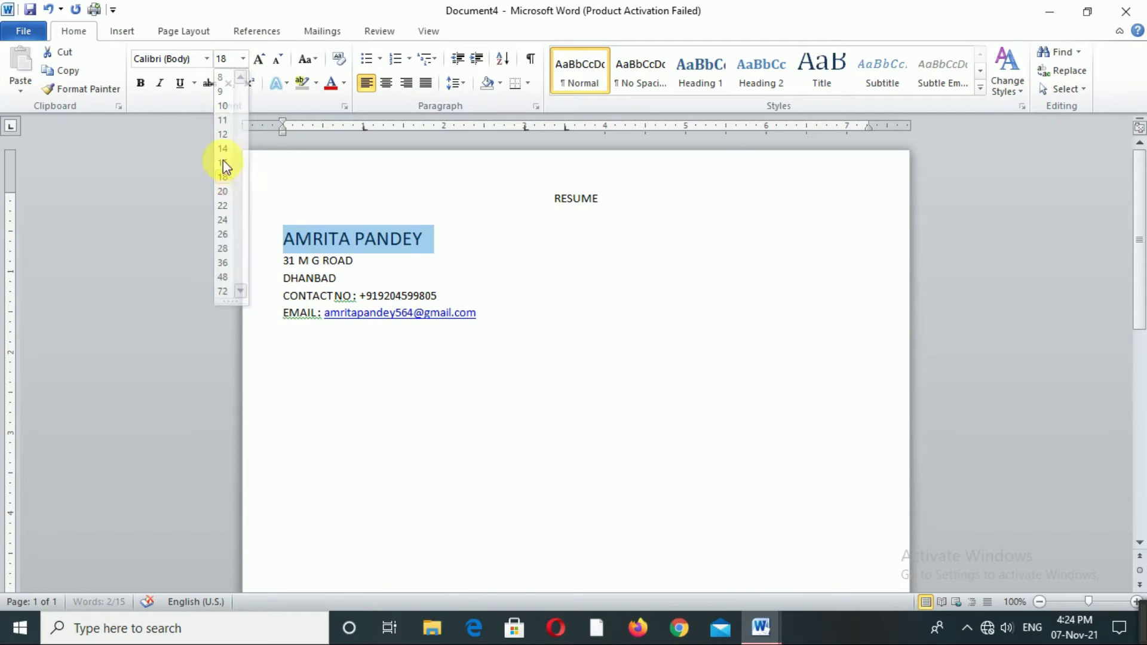
click(141, 84)
drag(284, 261, 287, 333)
click(142, 89)
Set the RESUME title to 18 pt and underline it.
double_click(576, 199)
click(243, 58)
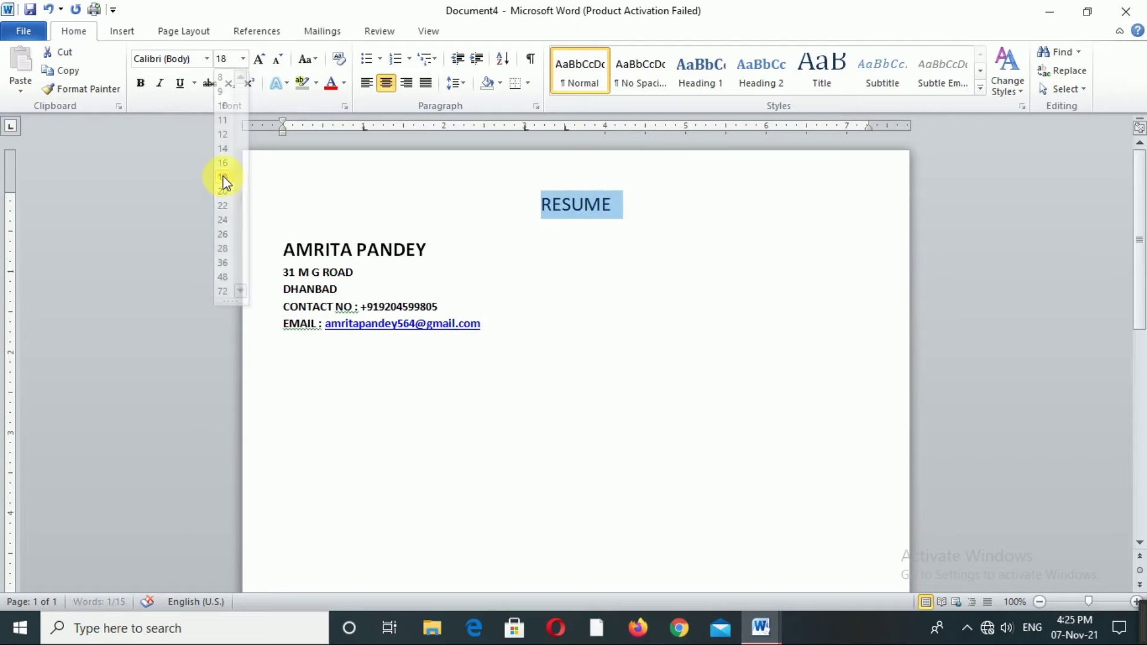
click(195, 83)
click(239, 127)
click(665, 311)
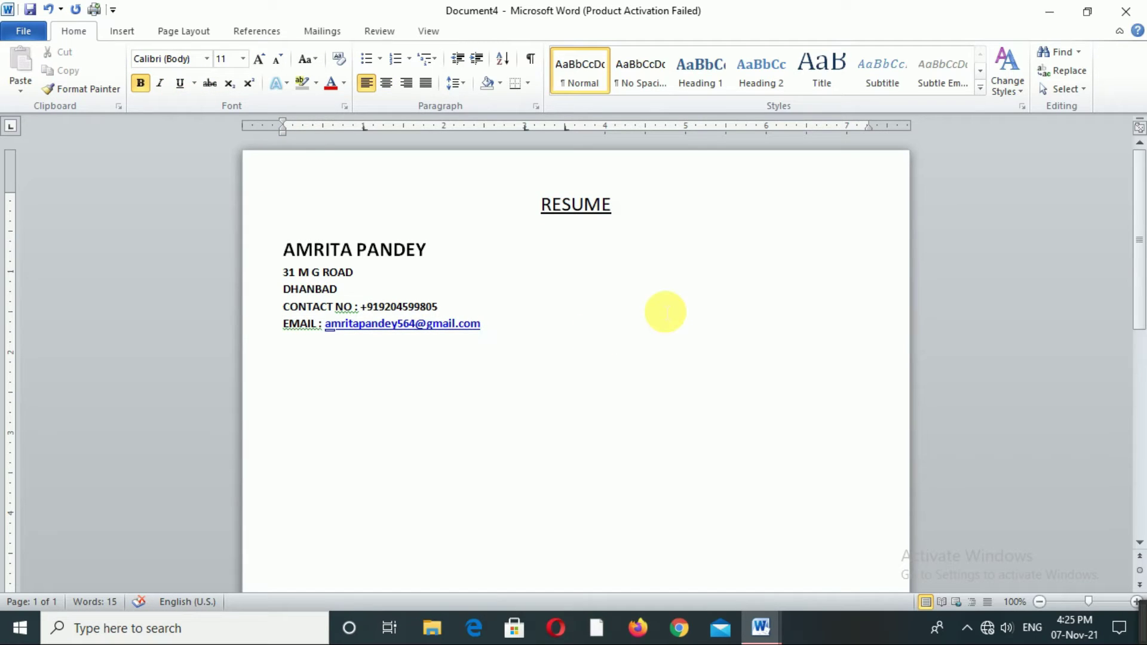
Insert the portrait photo from the picture folder.
click(124, 34)
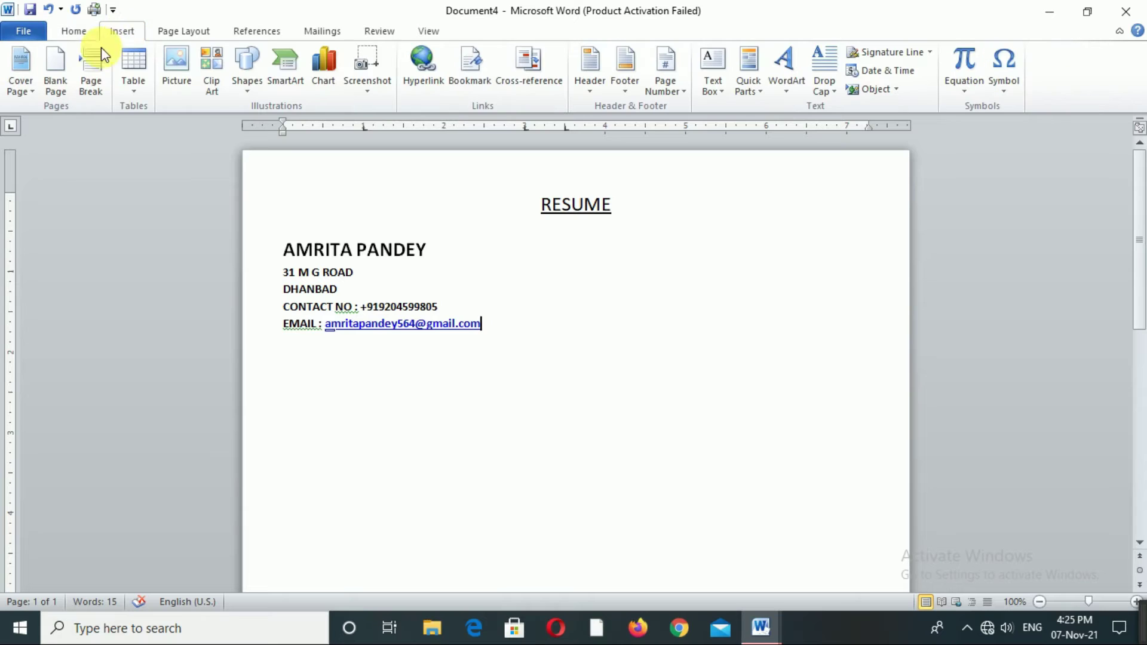
click(175, 90)
scroll(404, 268, down, 3)
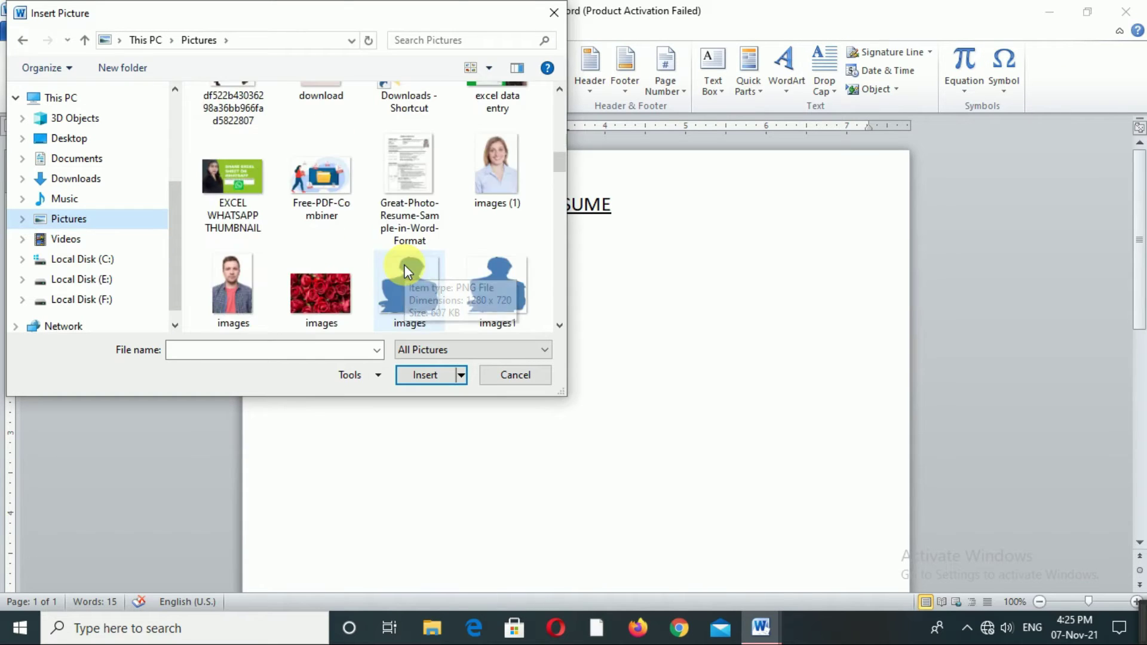
scroll(404, 269, down, 2)
scroll(404, 269, down, 2)
double_click(398, 157)
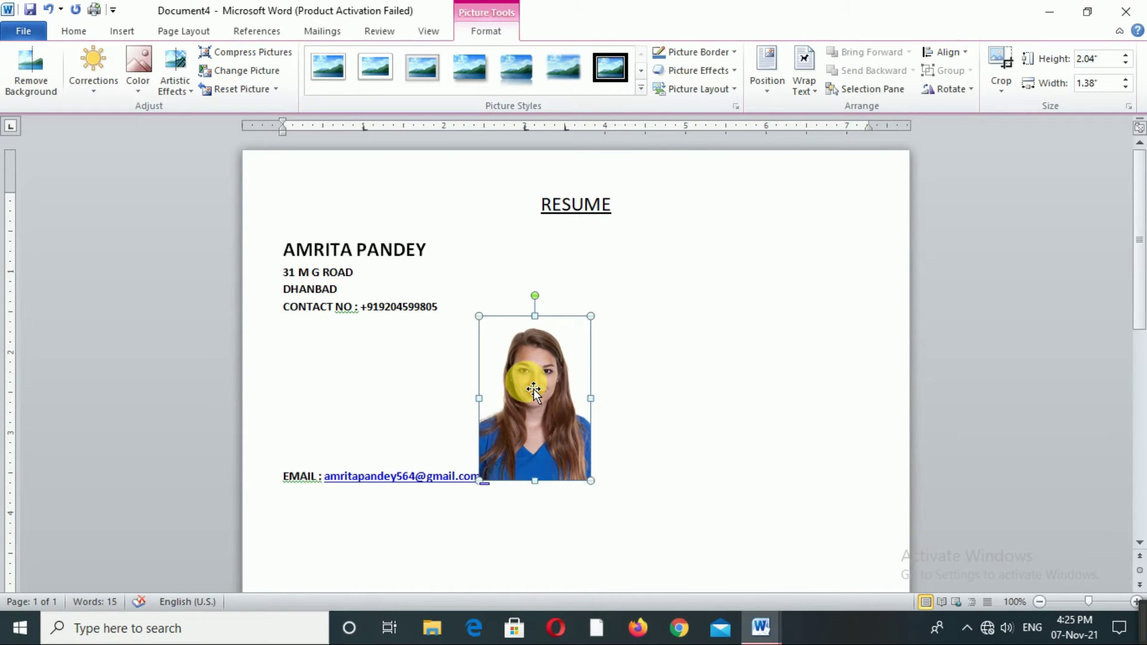
Float the photo in front of text, move it top-right and resize it to 1.2" × 0.81".
right_click(533, 389)
mouse_move(579, 331)
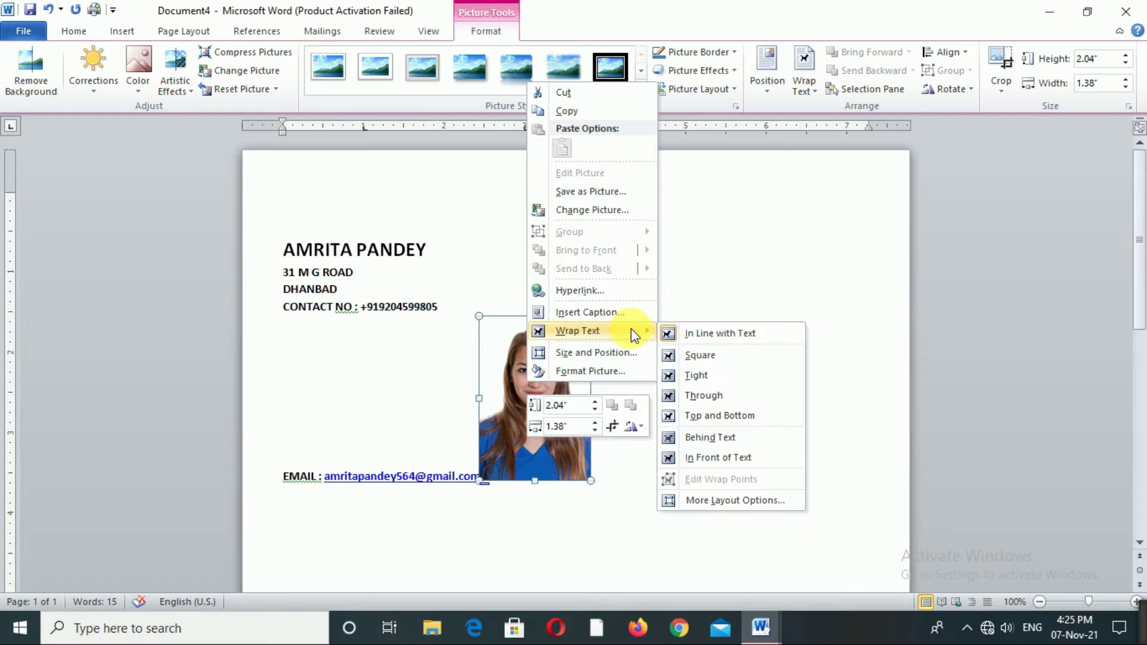
click(707, 458)
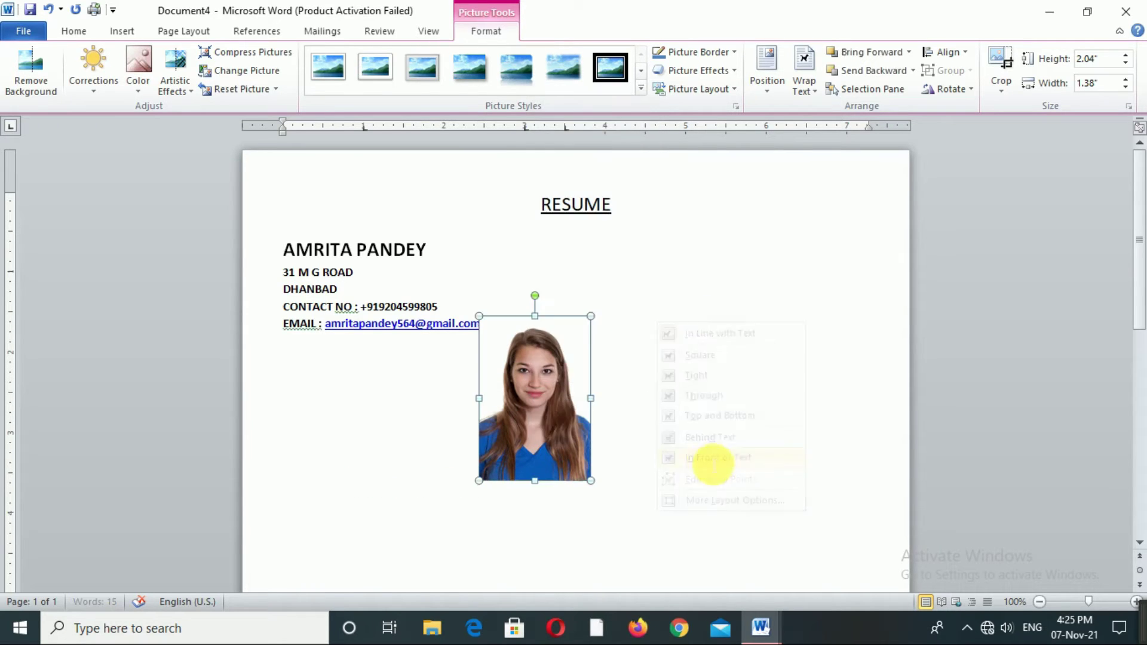
drag(537, 397, 793, 279)
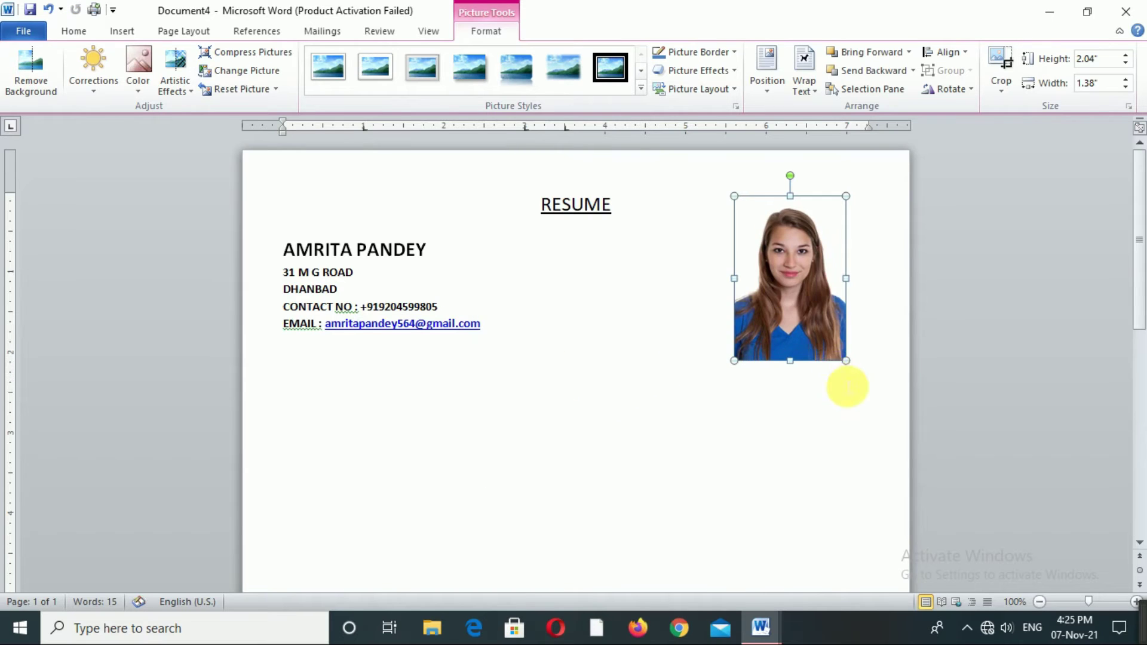
mouse_move(846, 360)
mouse_down()
mouse_move(812, 271)
mouse_move(801, 293)
mouse_up()
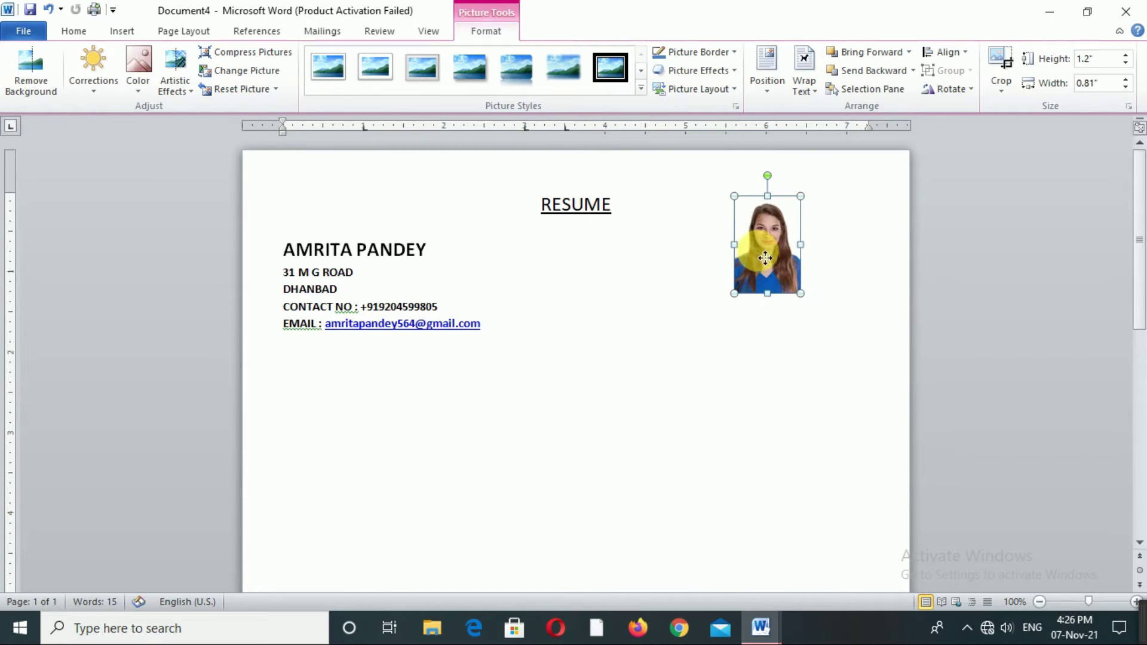
drag(753, 248, 759, 274)
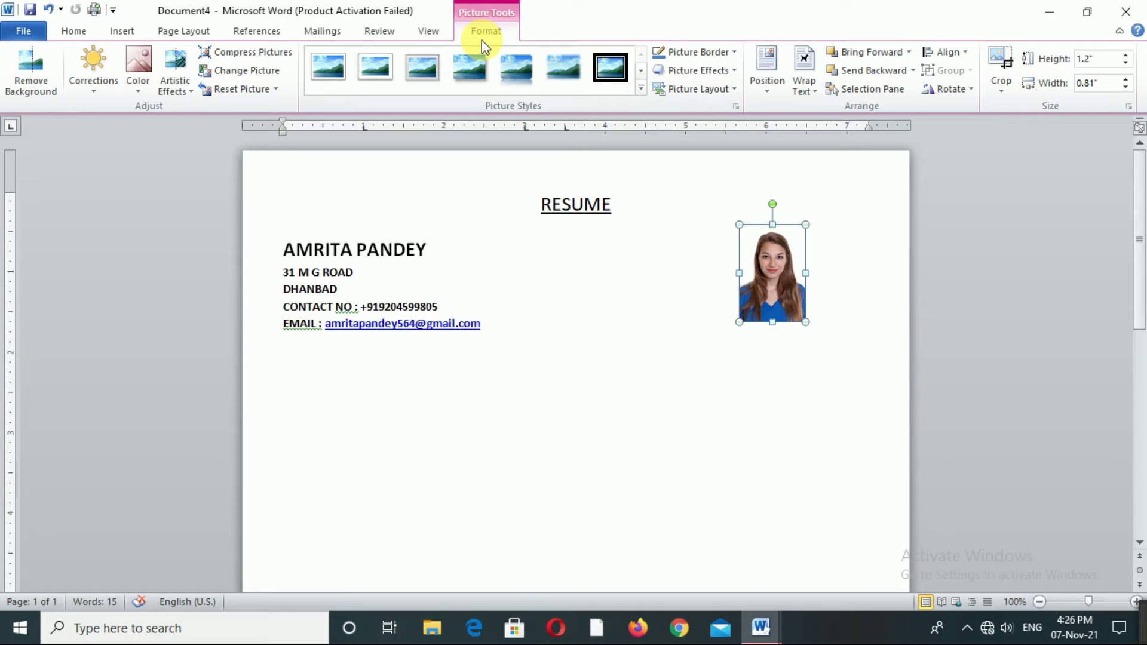
Give the photo a black 1½ pt picture border.
click(731, 53)
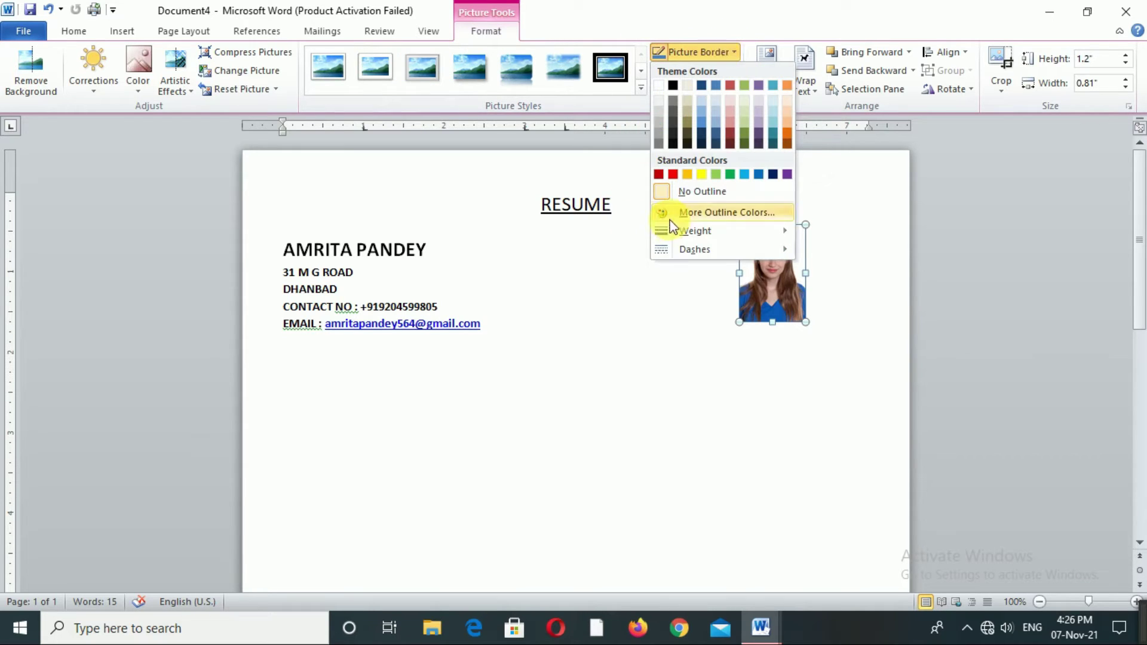
click(673, 85)
click(735, 52)
mouse_move(696, 230)
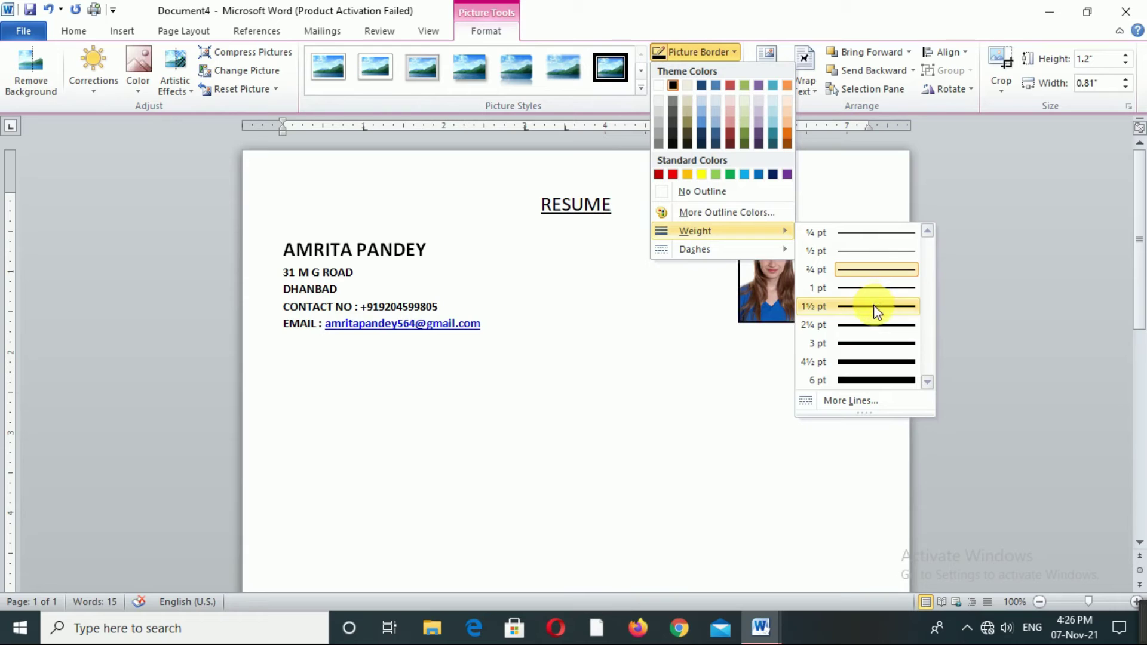
click(873, 306)
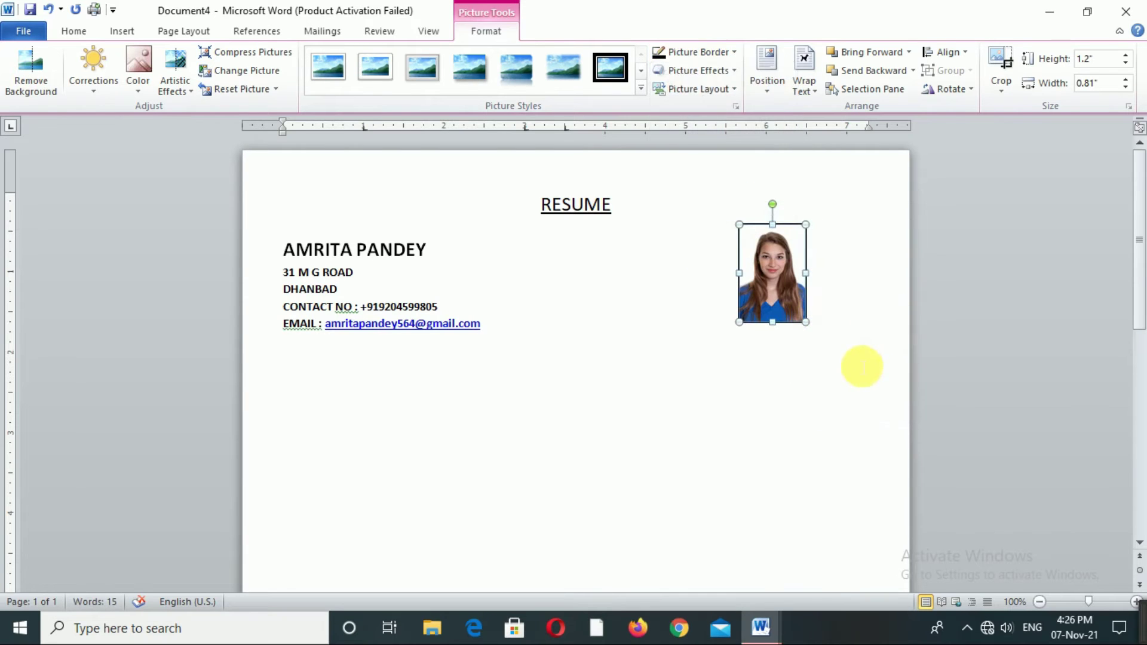
click(861, 366)
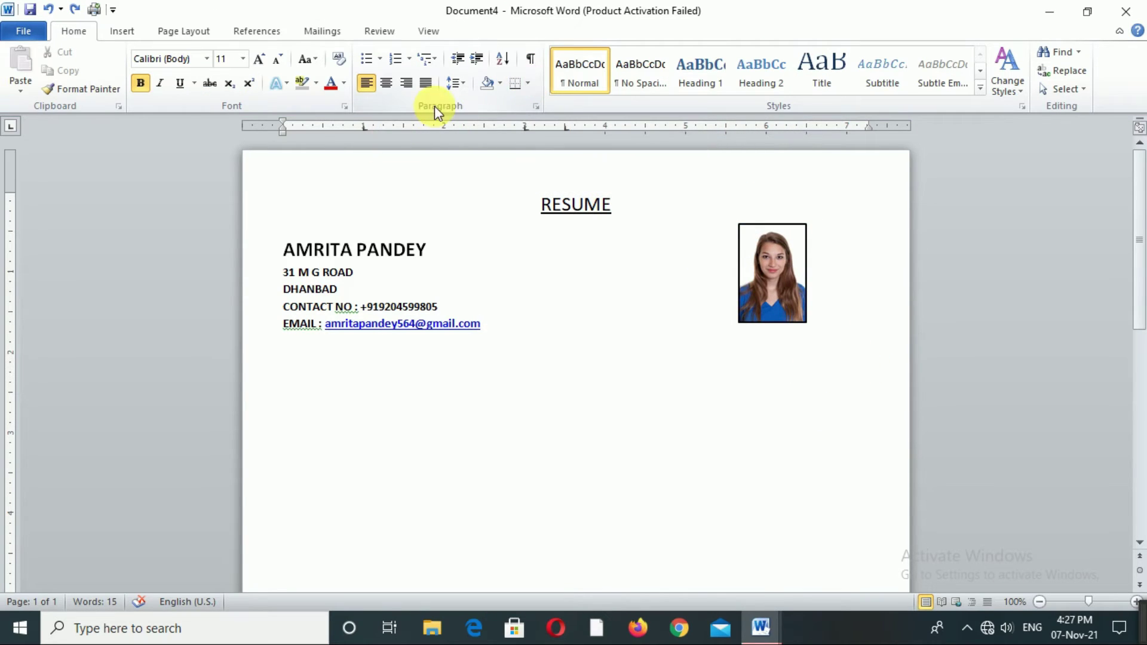
Add a bottom border beneath the e-mail line to separate the header block.
click(530, 87)
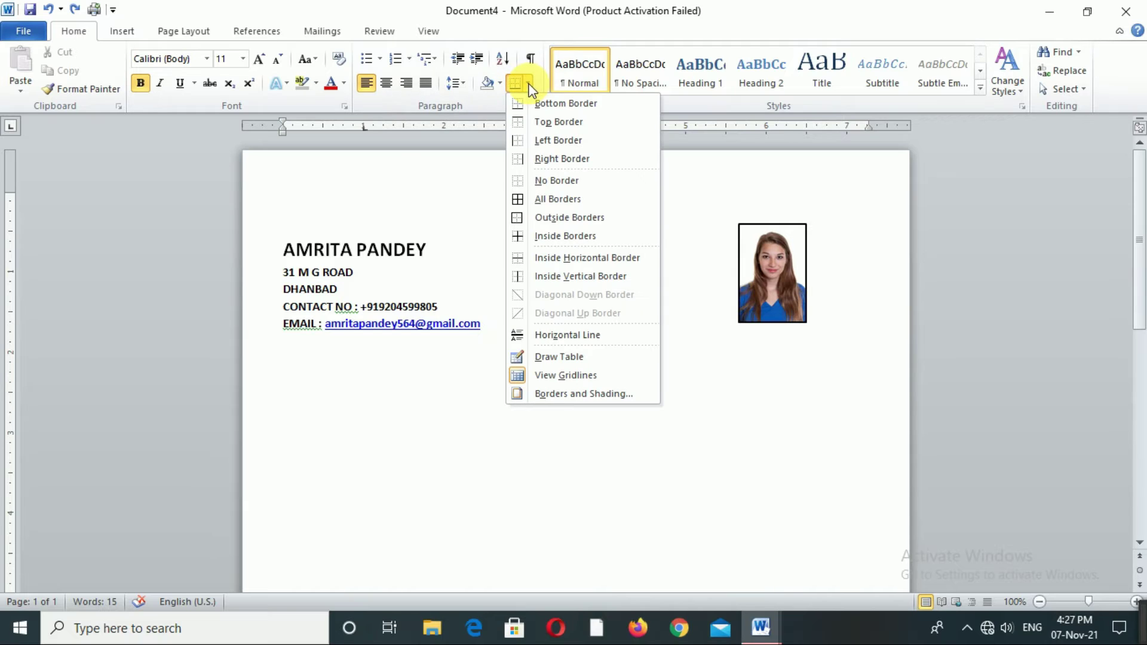
click(547, 102)
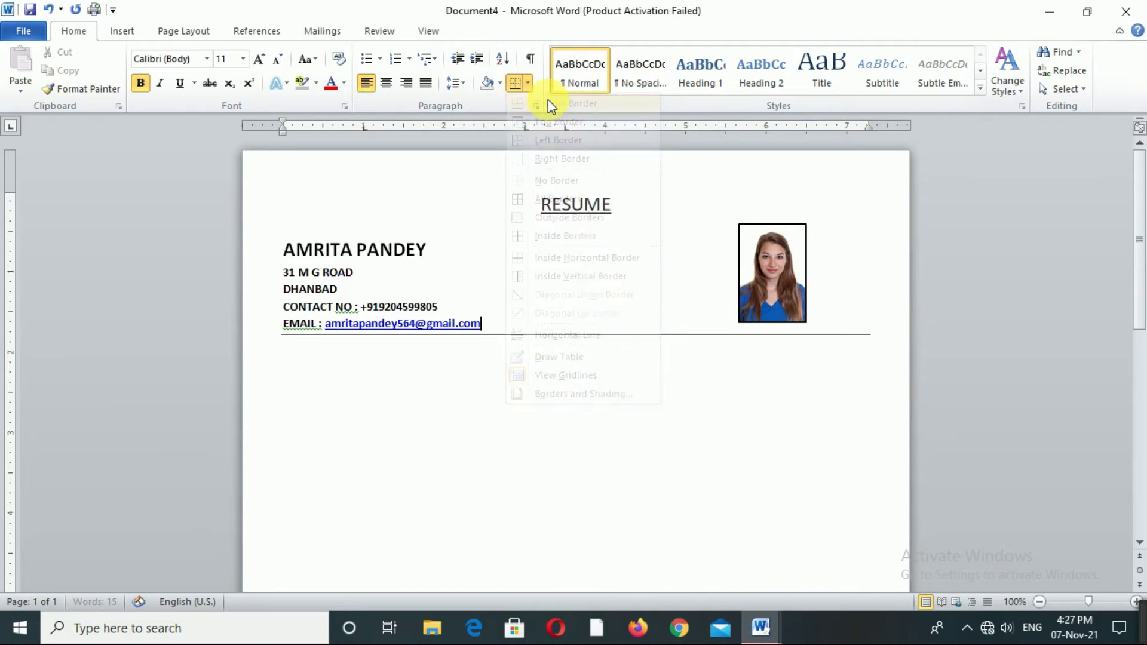
click(789, 281)
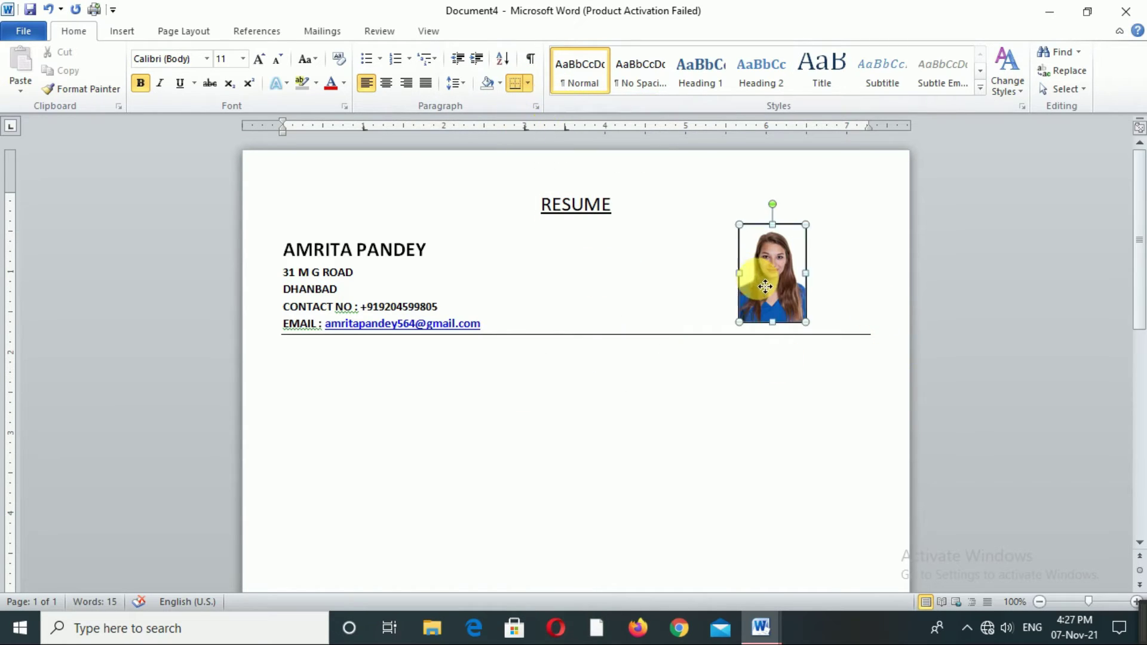
click(495, 415)
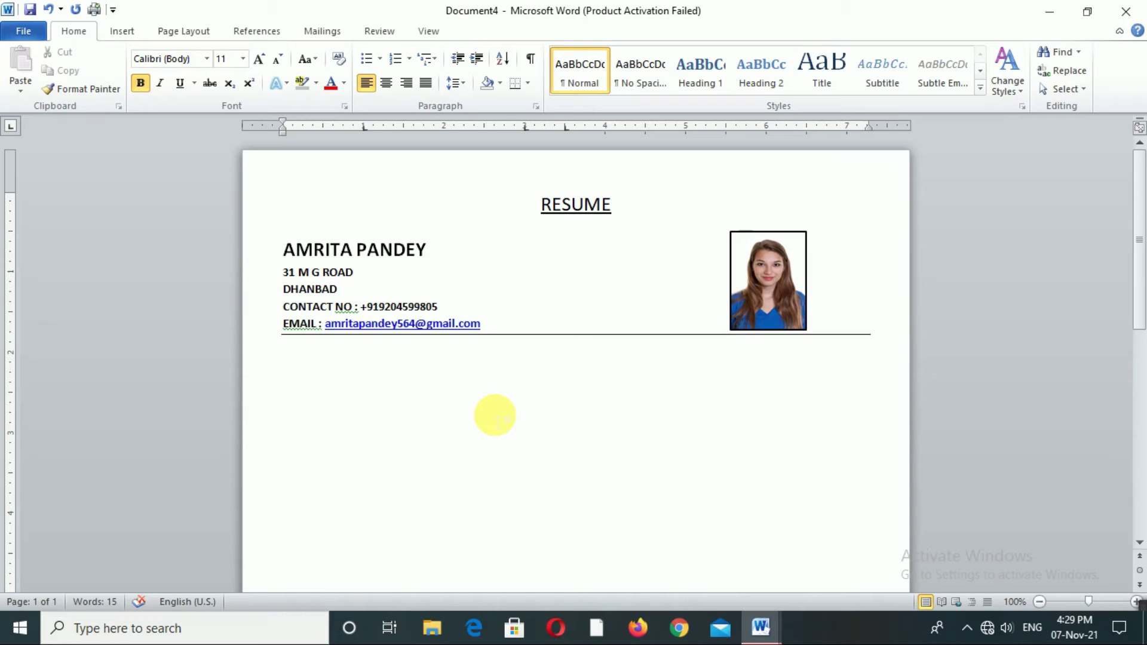
Type CAREER OBJECTIVE and shade that line light blue, leaving an unshaded line below.
key(ctrl+y)
text(CARE)
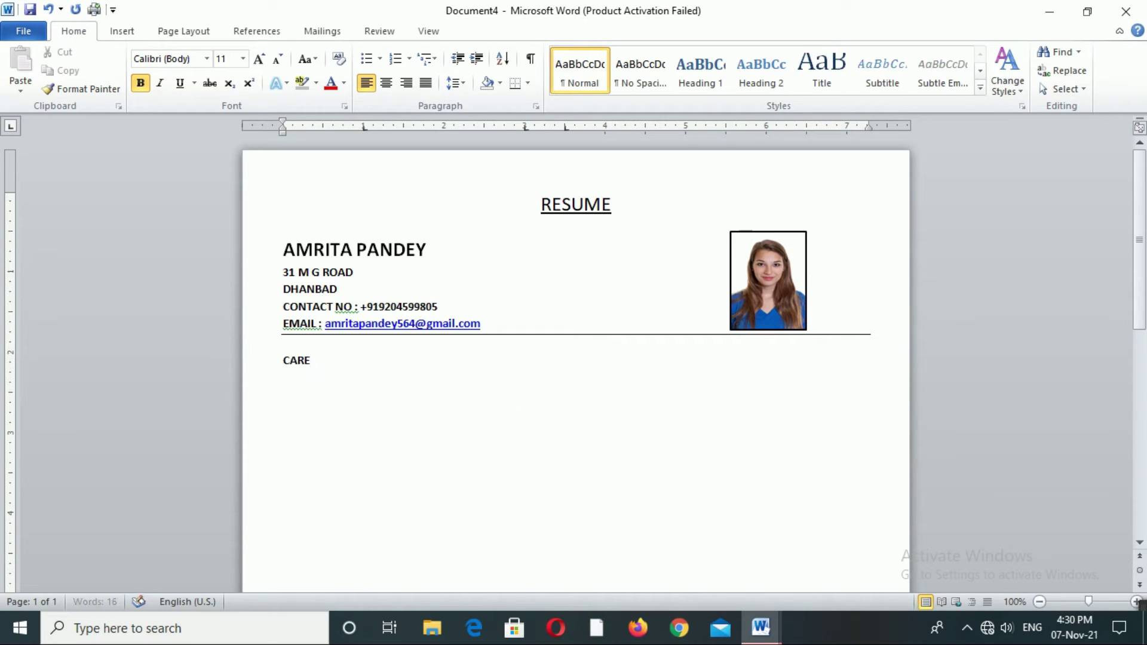
text(ER OBJECTIVE)
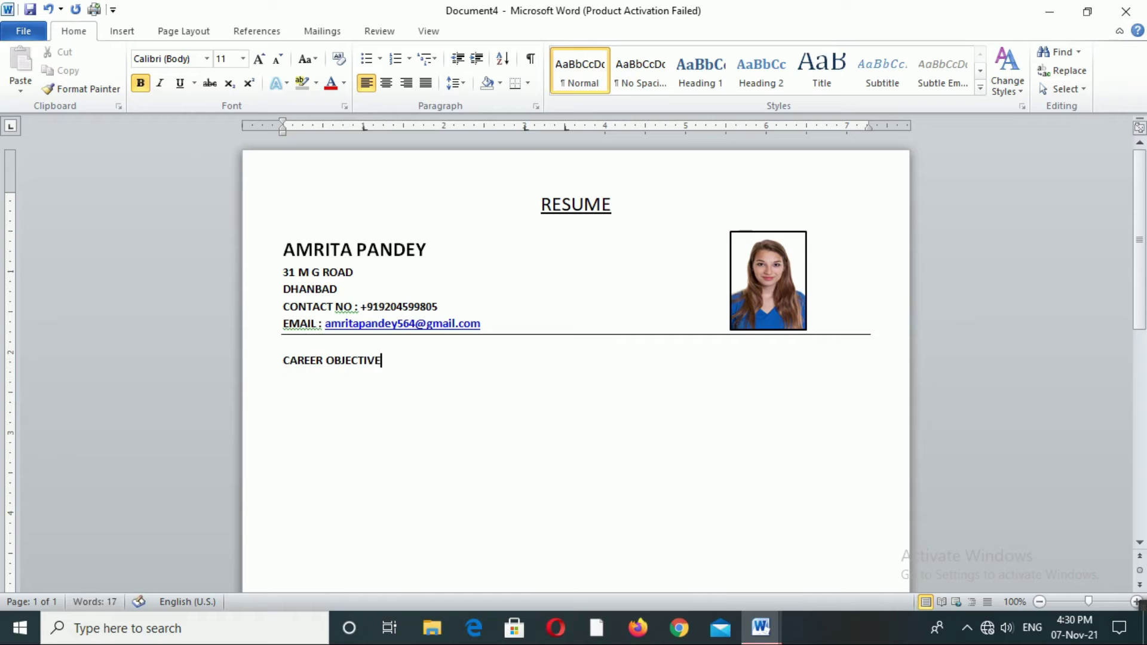
drag(446, 385, 304, 377)
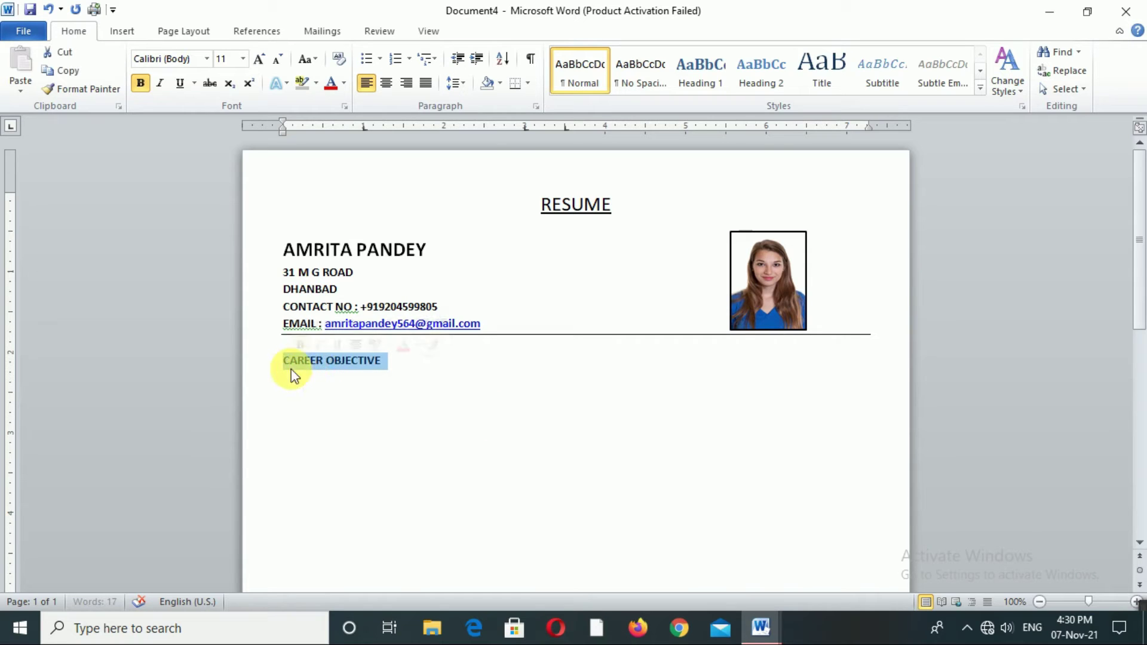
click(501, 84)
click(529, 153)
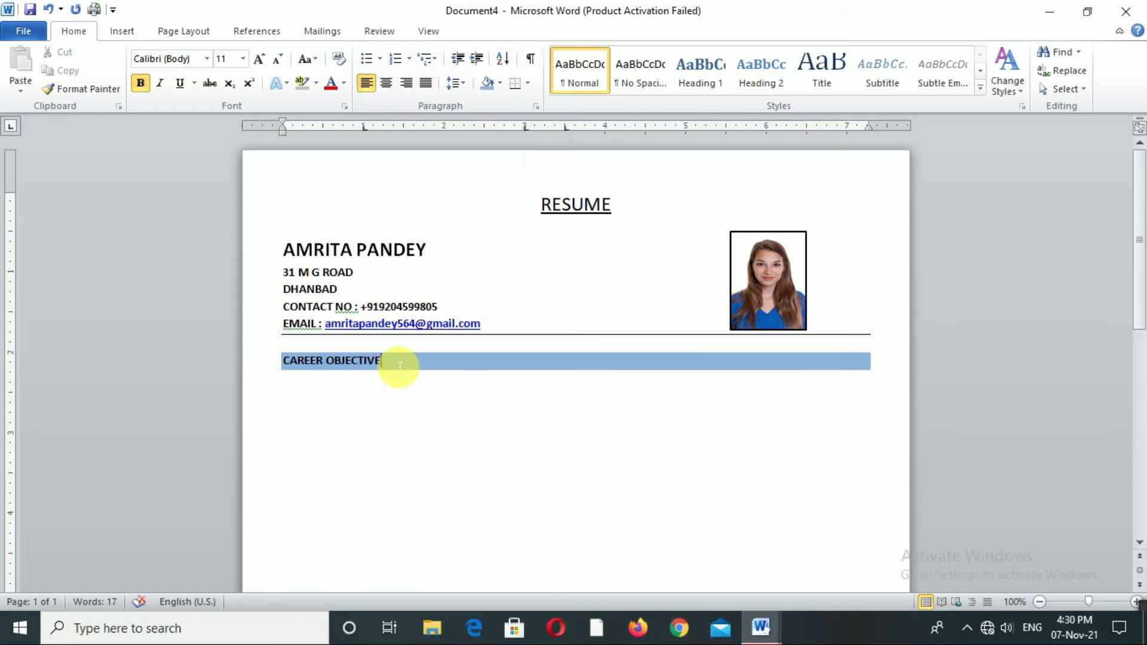
key(Return)
key(Return)
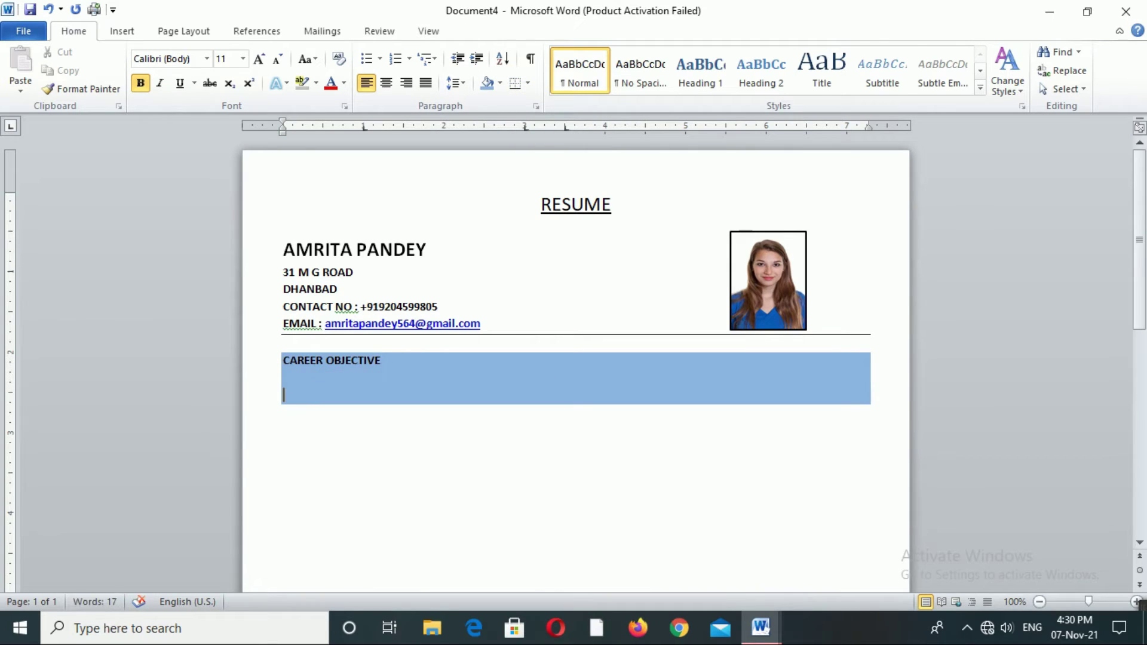
key(BackSpace)
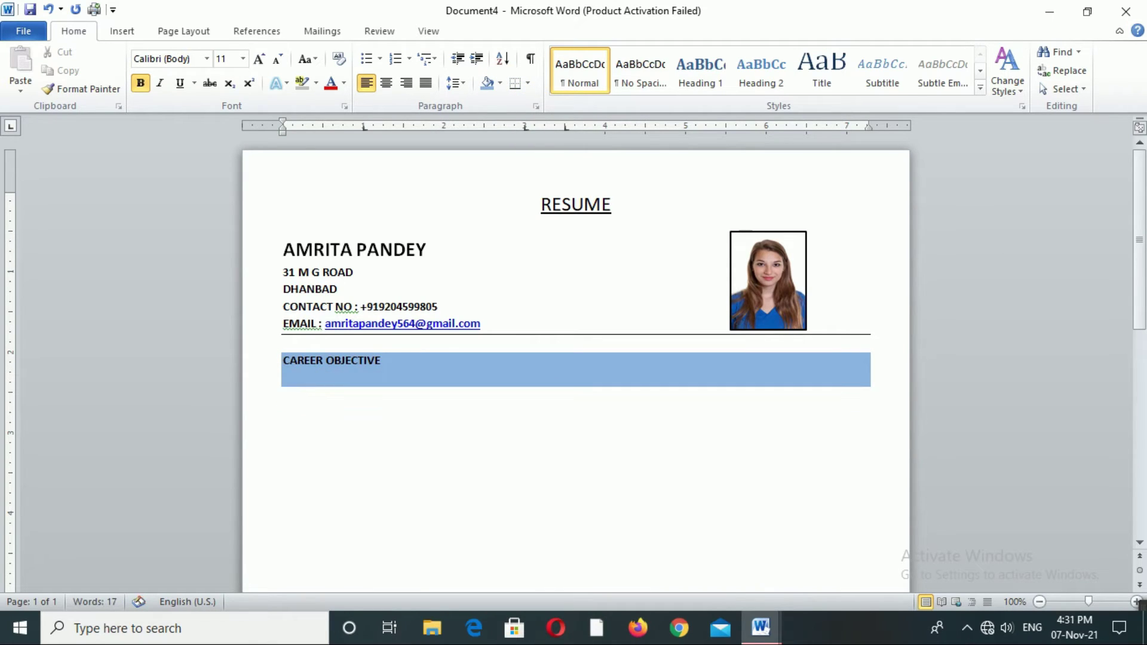
key(BackSpace)
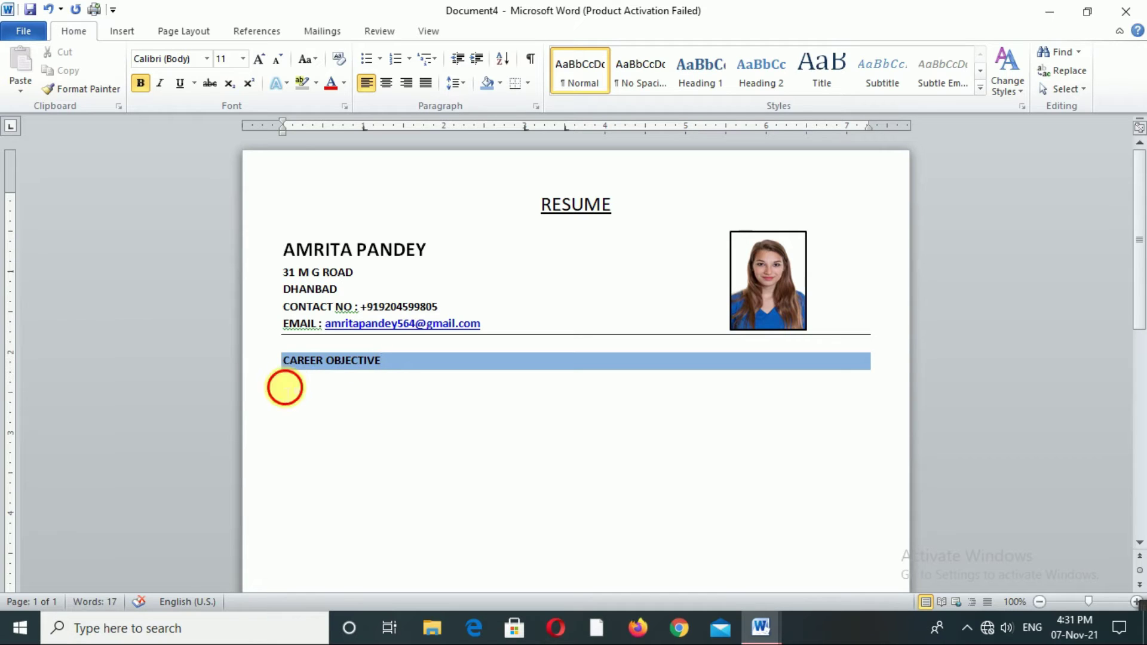
click(295, 389)
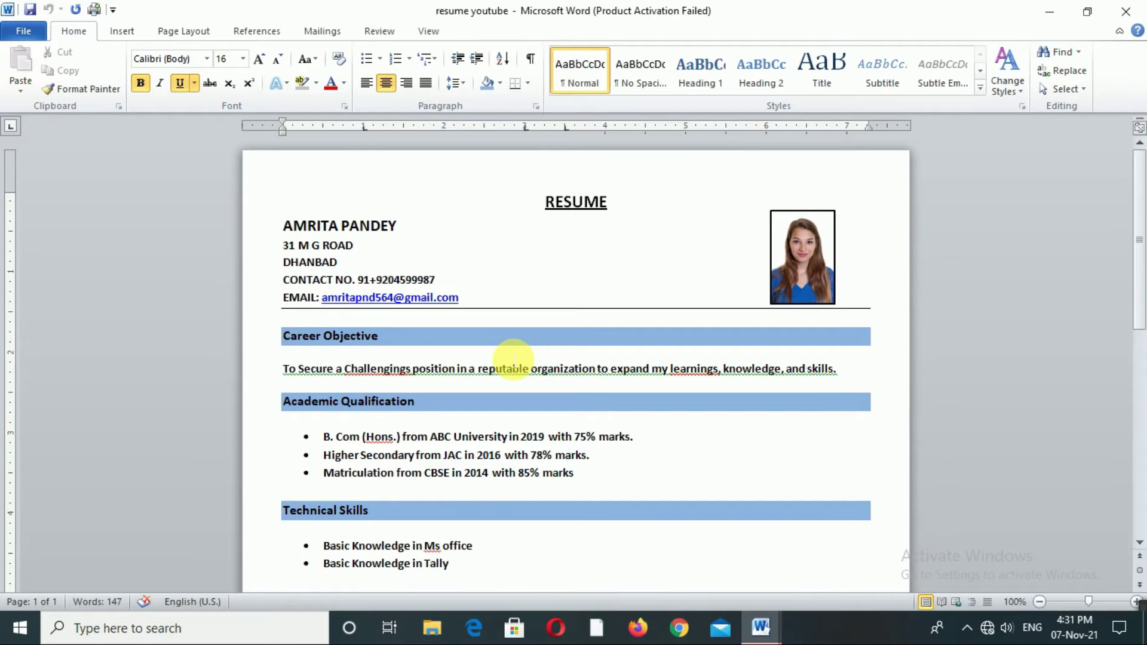
Paste the sample resume's objective sentence into Document4, then type the ACADEMIC QUALIFICATION heading.
drag(283, 369, 863, 373)
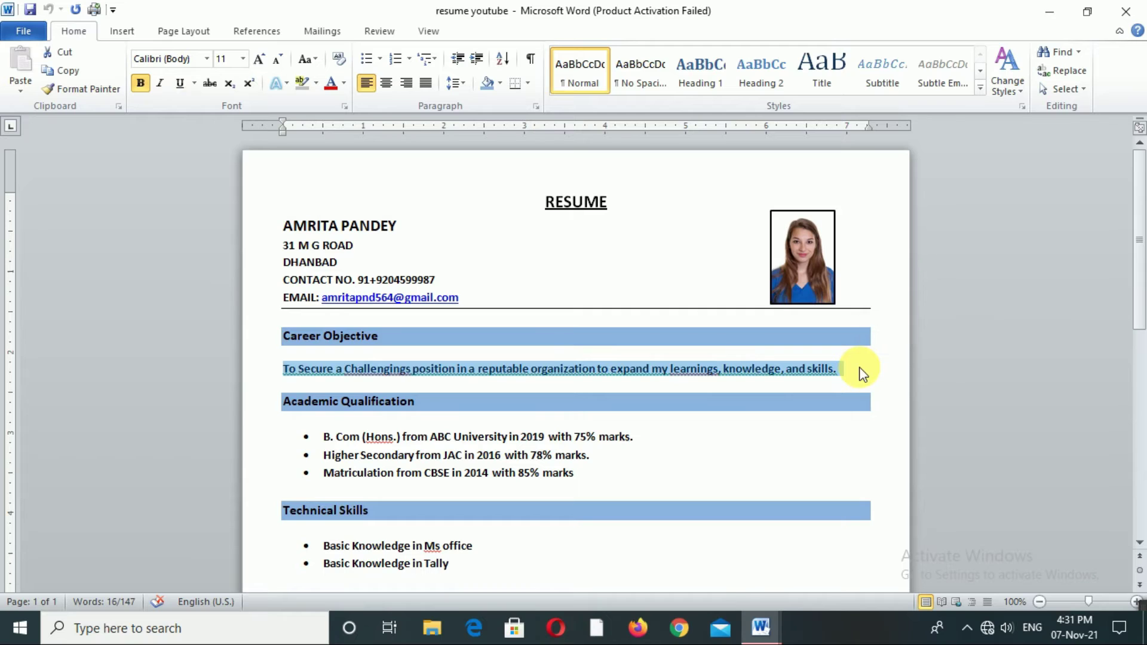
key(ctrl+c)
click(771, 638)
key(ctrl+v)
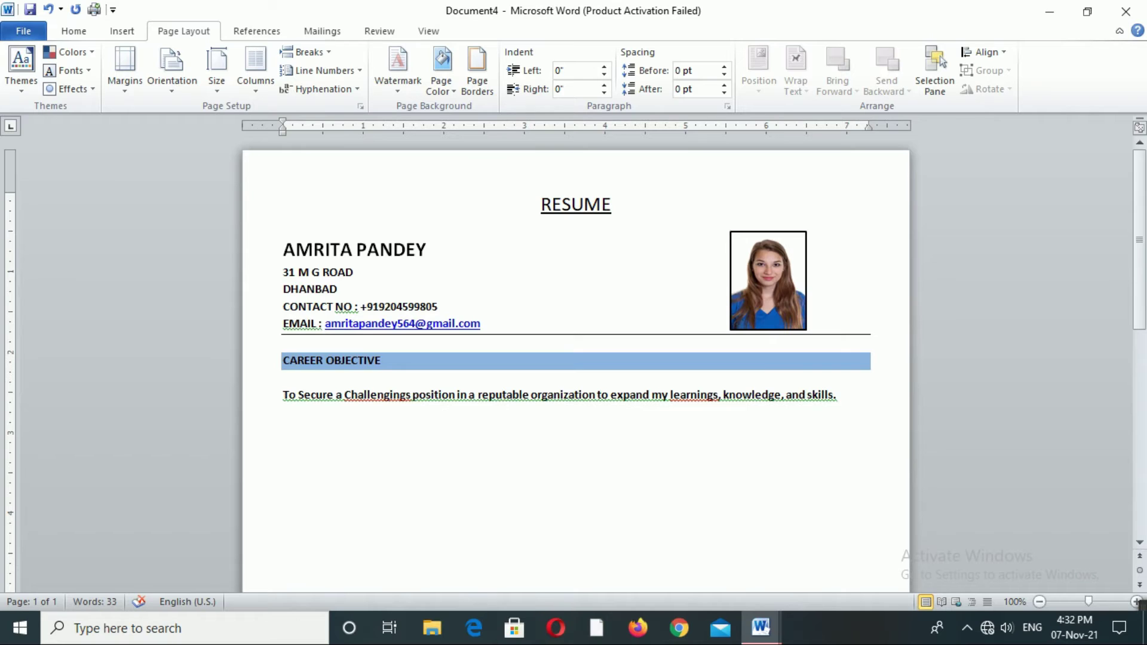
text(ACADE)
text(MIC QUALIFICATION)
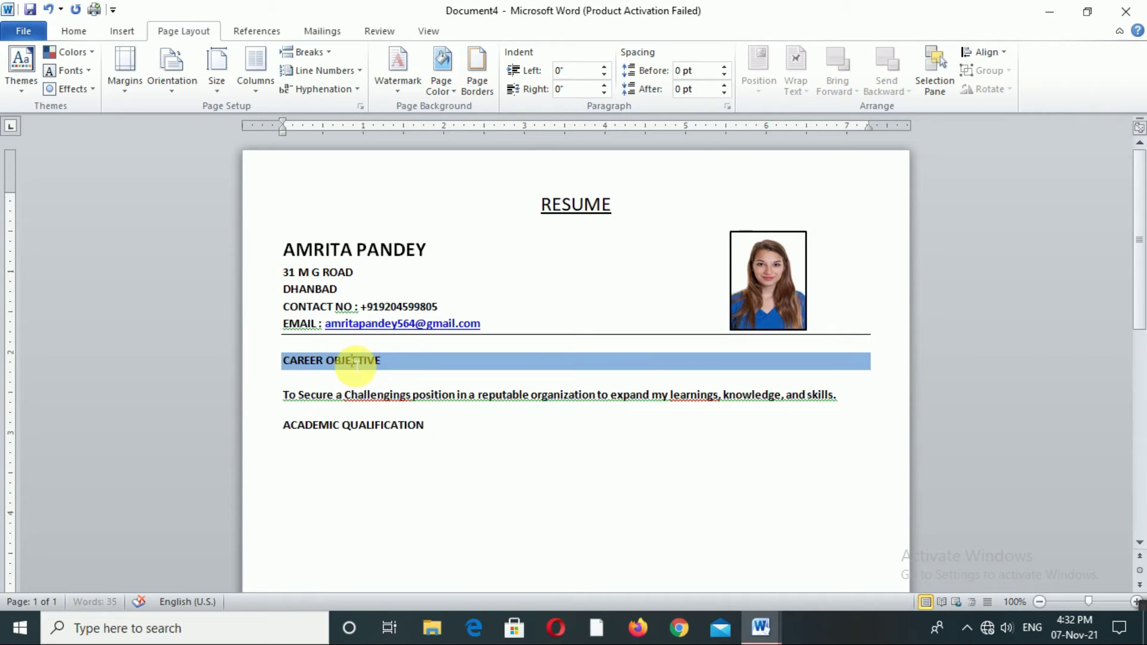
Copy CAREER OBJECTIVE's blue shading onto the ACADEMIC QUALIFICATION heading with Format Painter.
click(73, 30)
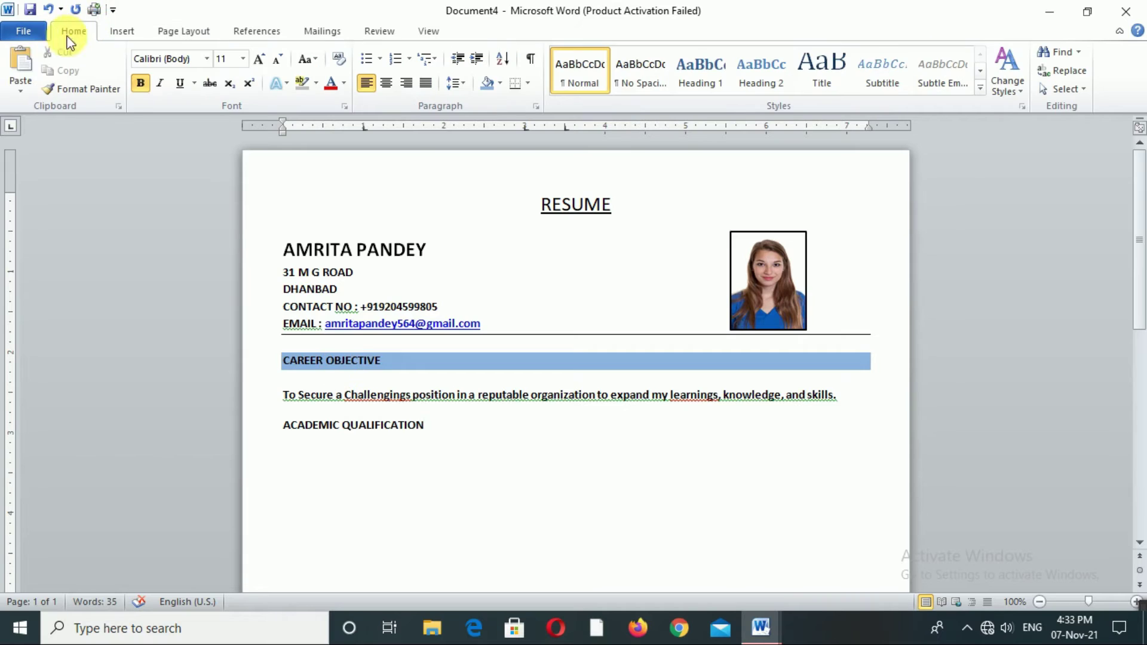
click(88, 89)
drag(424, 427, 303, 436)
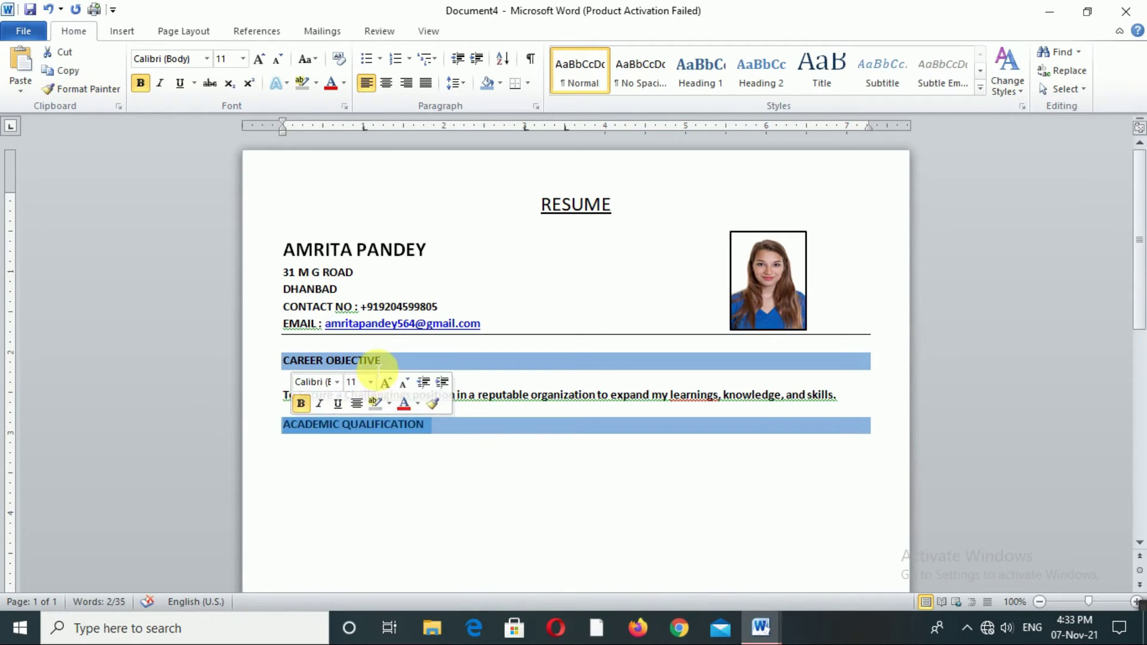
Set the heading's Spacing After to 0 pt, then bring up the resume youtube sample.
click(295, 461)
click(184, 31)
click(693, 89)
text(0 P)
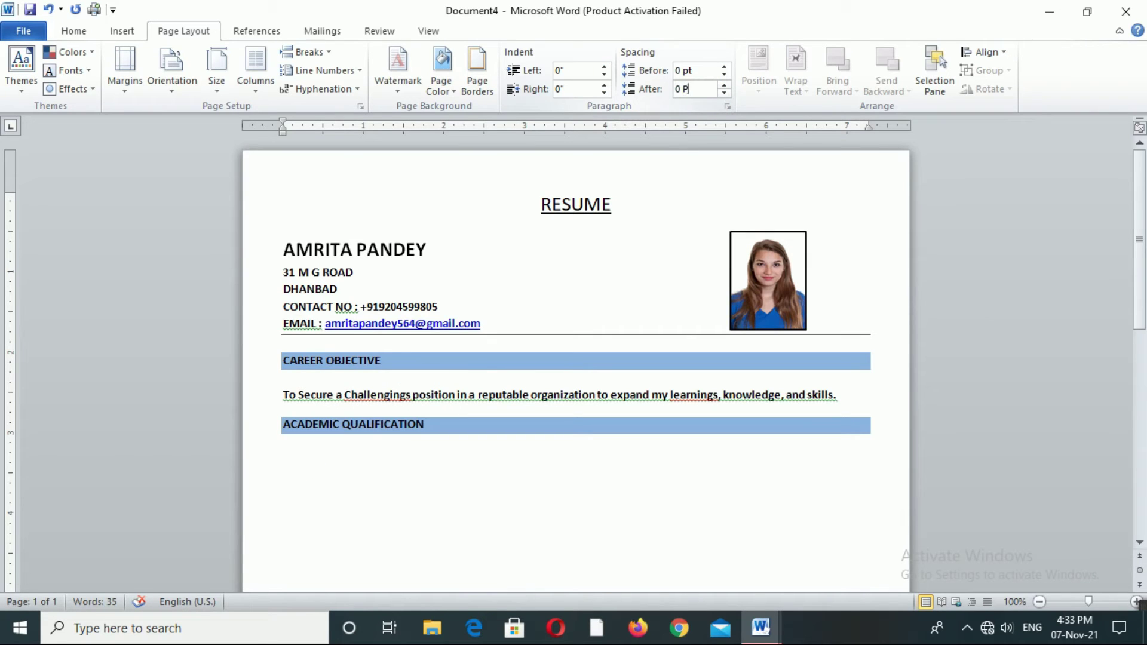
key(Return)
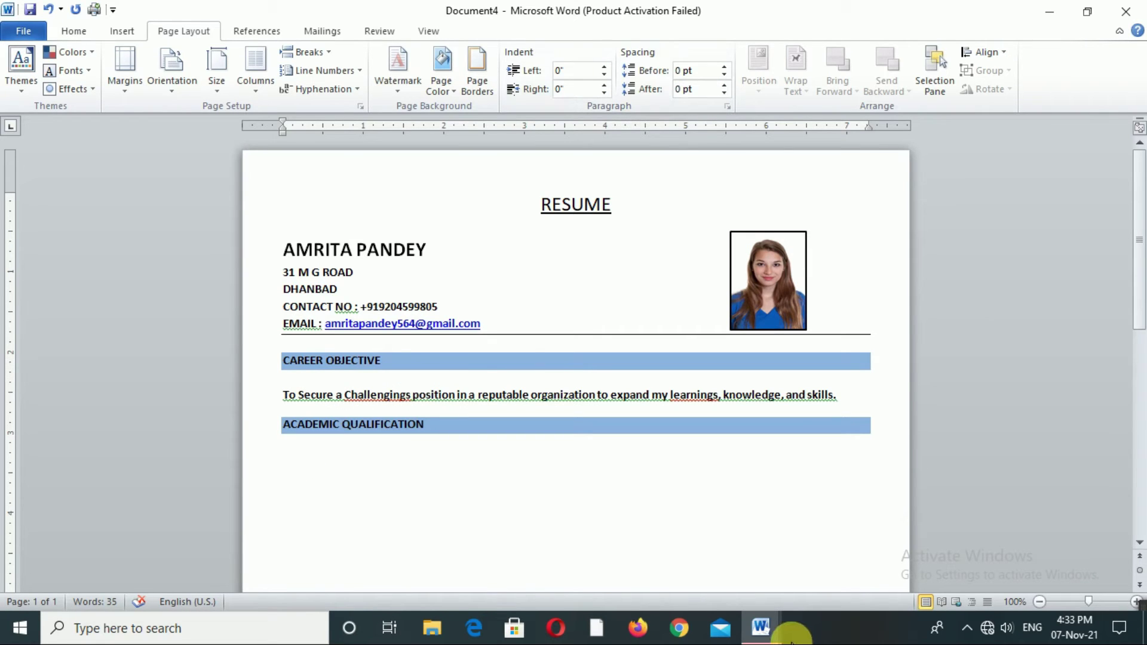
mouse_move(760, 628)
click(896, 573)
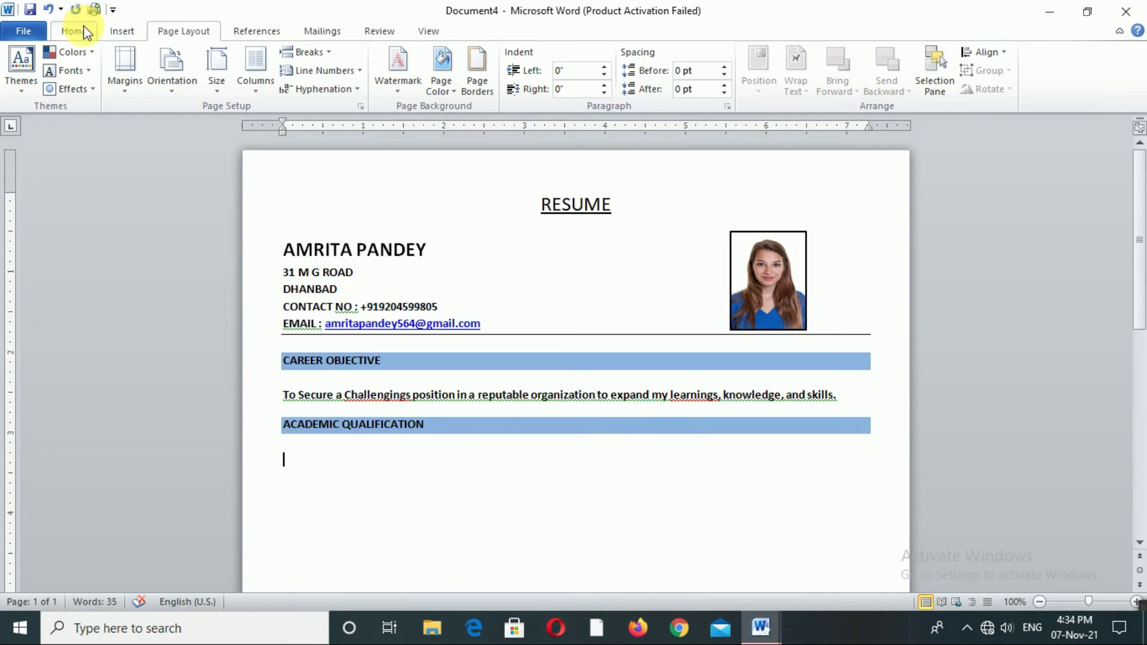
Start a round filled-bullet list under ACADEMIC QUALIFICATION.
click(79, 32)
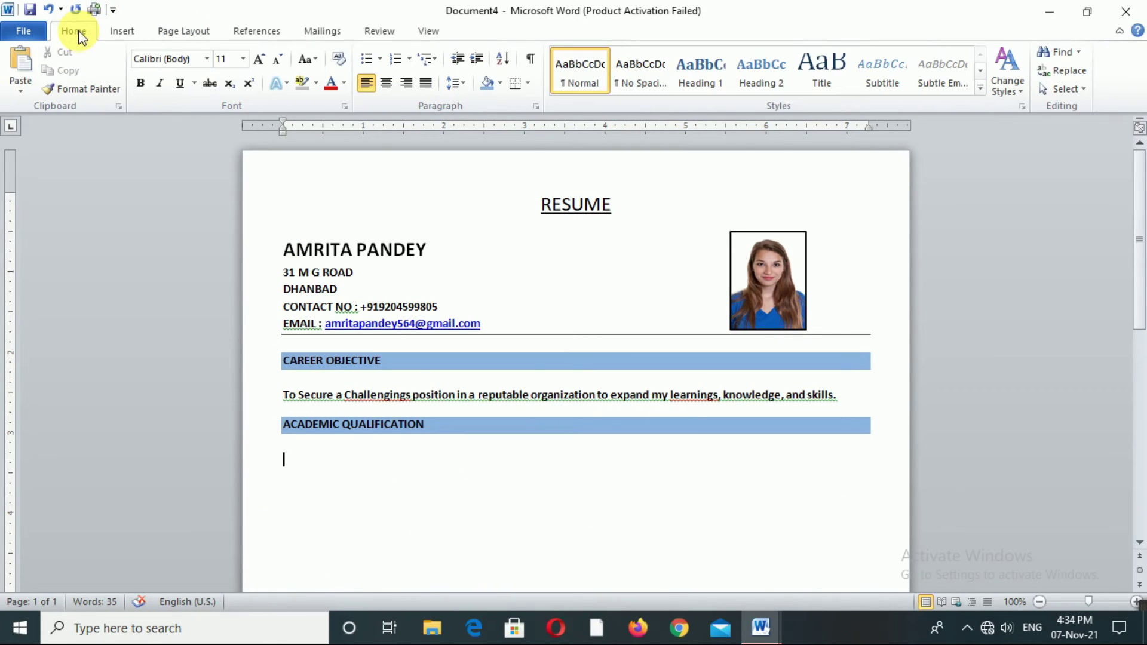
click(380, 59)
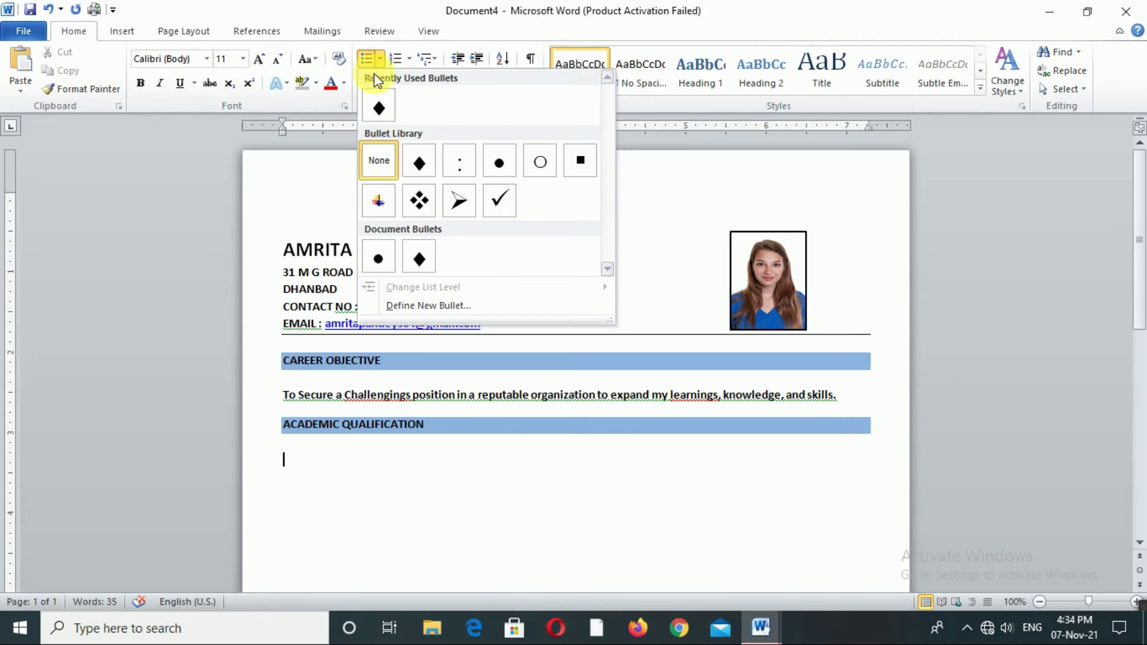
click(499, 161)
Paste the three qualifications (B. Com, Higher Secondary, Matriculation) from the reference and type TECHNICAL SKILLS below.
click(894, 564)
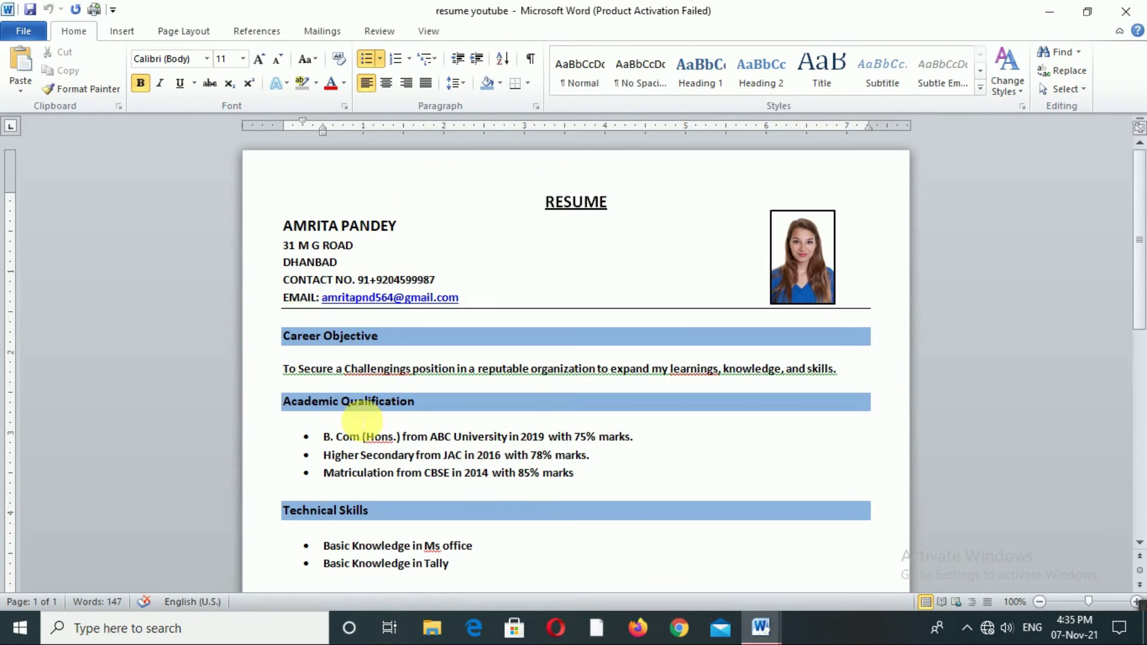
drag(317, 436, 587, 485)
key(ctrl+c)
key(alt+Tab)
key(ctrl+v)
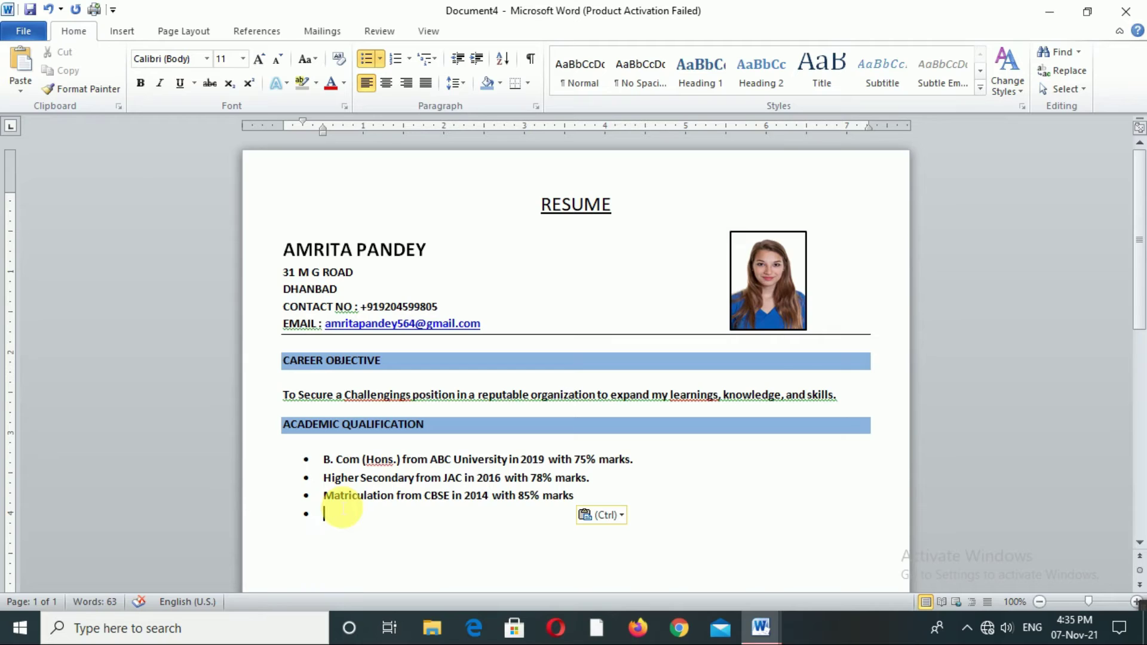
key(BackSpace)
key(BackSpace)
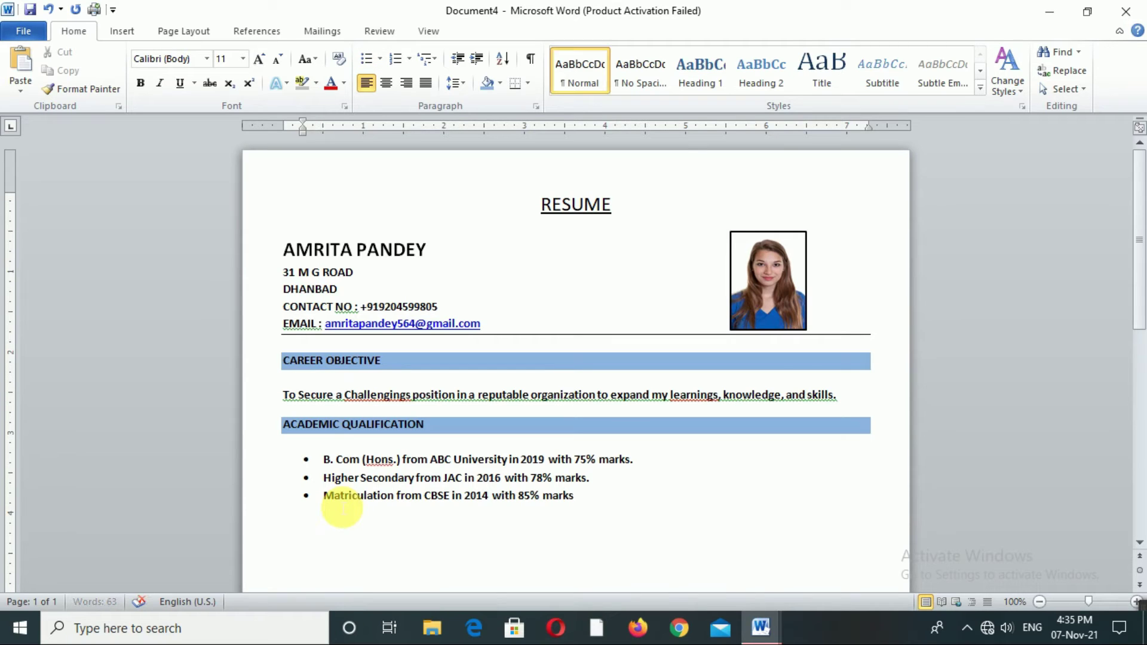
key(BackSpace)
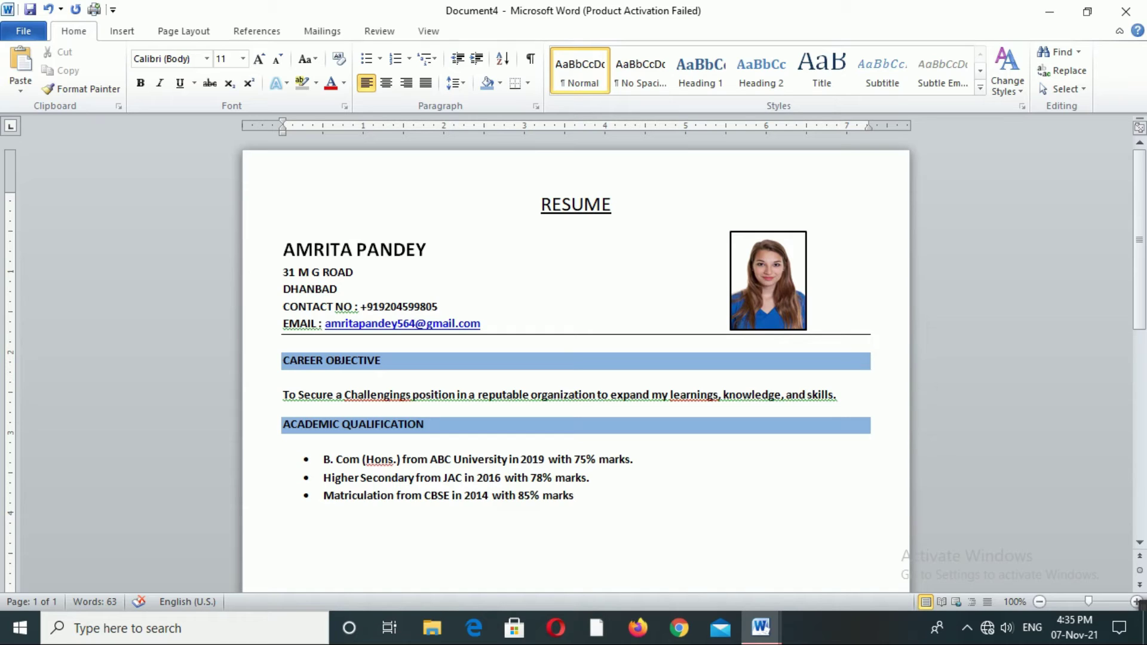
text(TE)
text(CHNICAL SKILLS)
Give TECHNICAL SKILLS the blue heading shading with 0 pt spacing after.
click(368, 424)
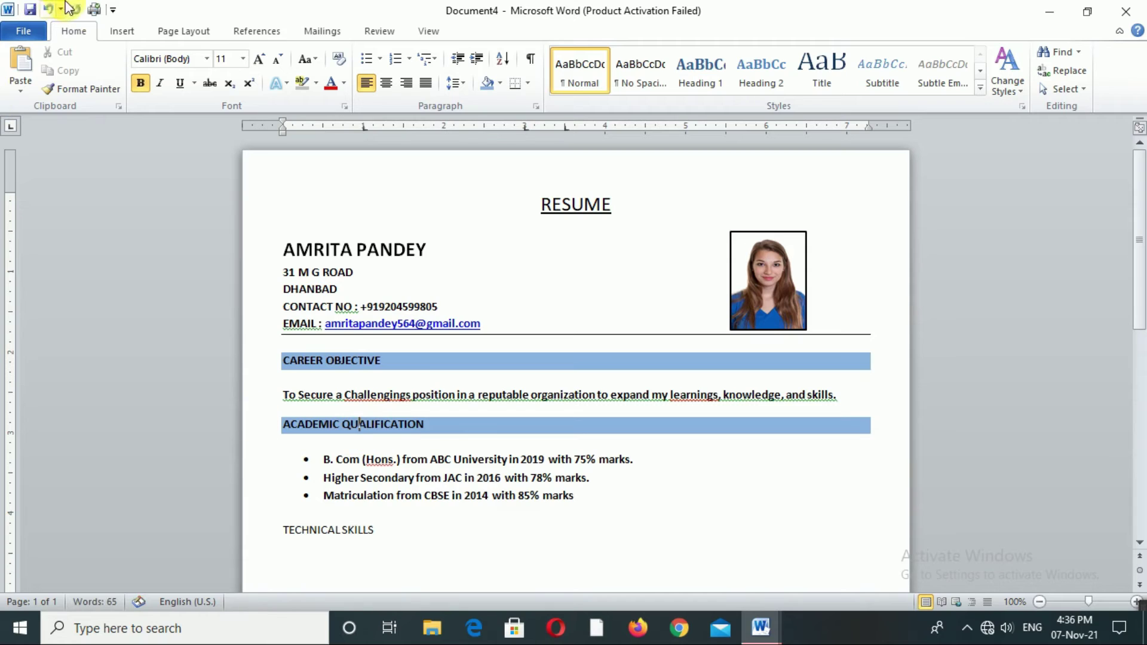
click(96, 91)
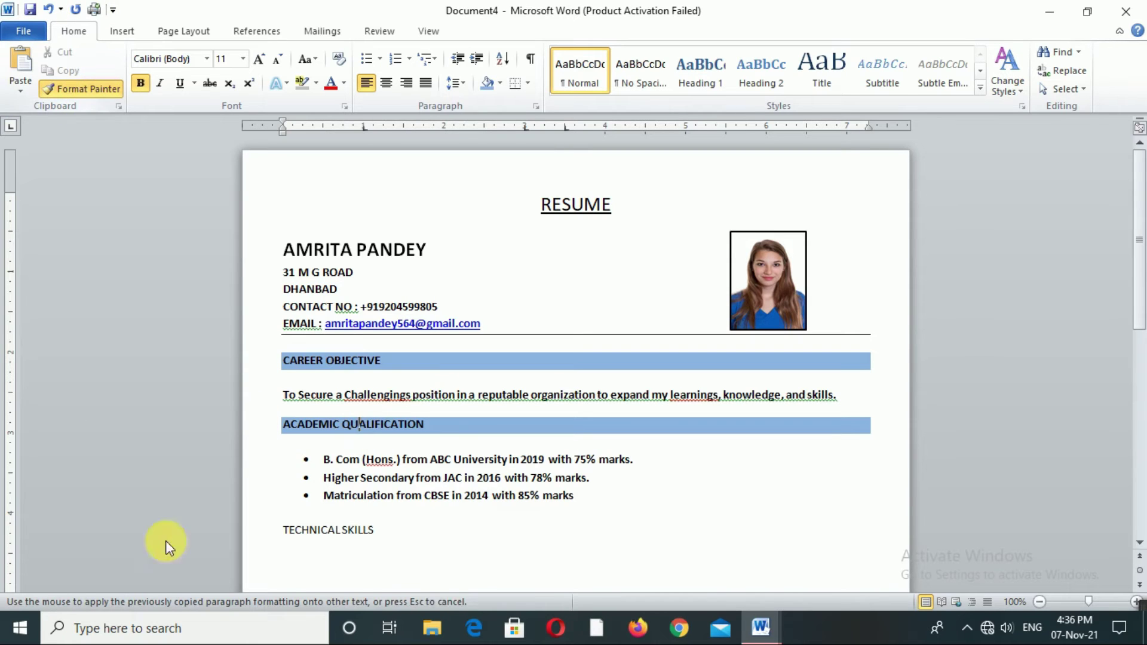
click(387, 539)
scroll(693, 99, down, 2)
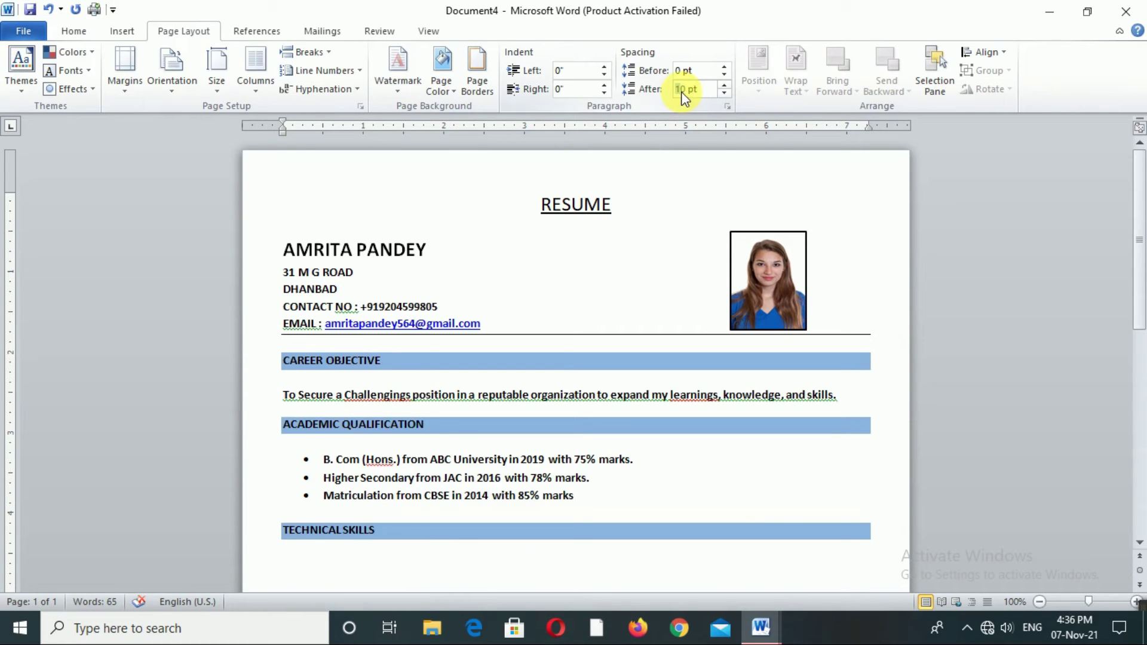
text(0)
key(Return)
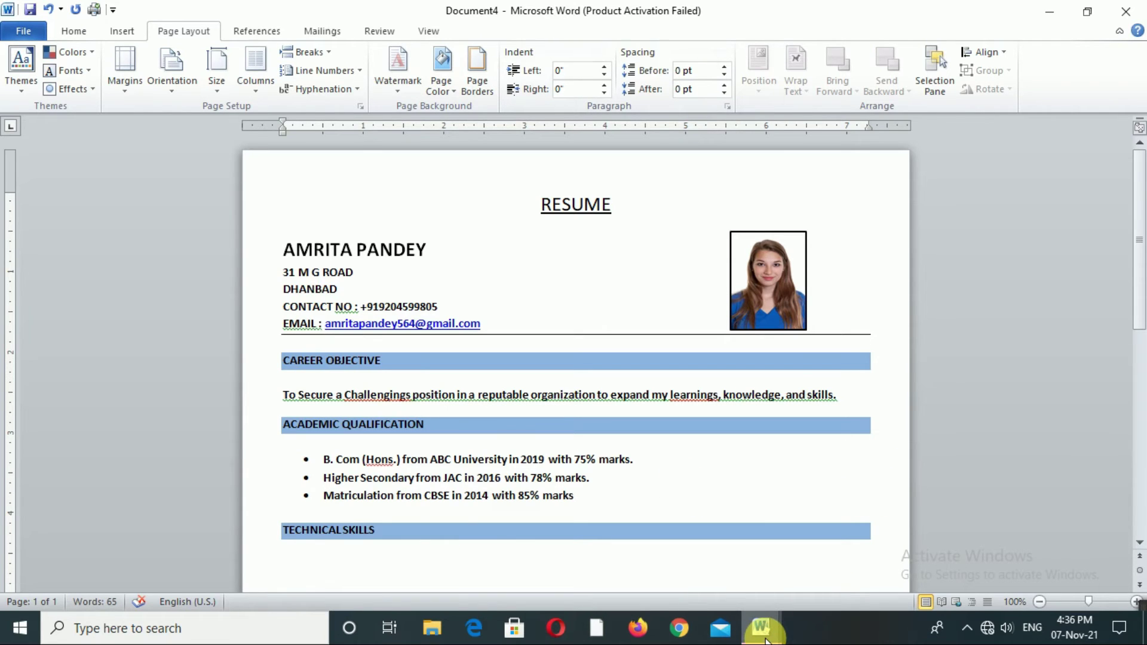
Select the two Technical Skills items in the reference resume.
mouse_move(761, 628)
click(900, 589)
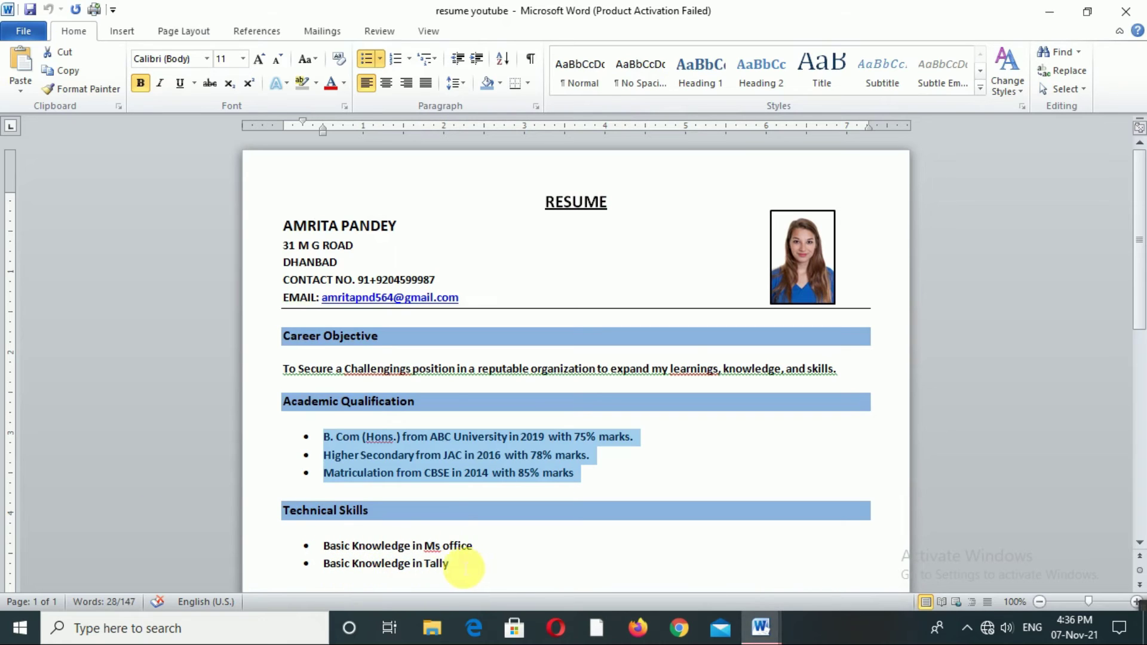
scroll(406, 552, down, 3)
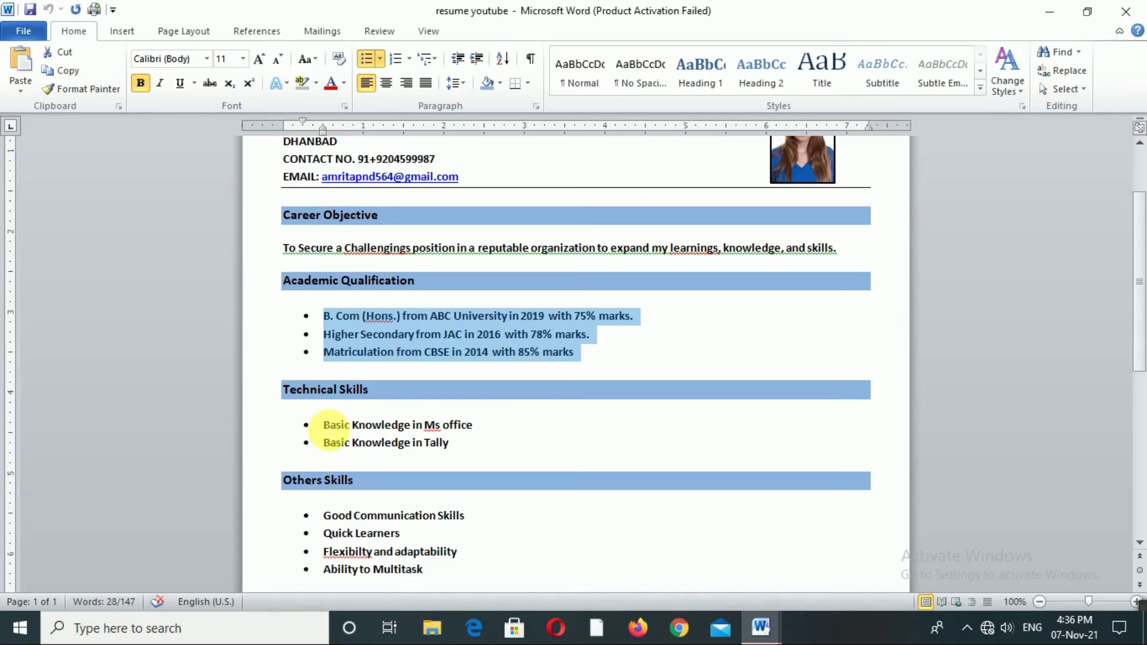
drag(323, 425, 460, 445)
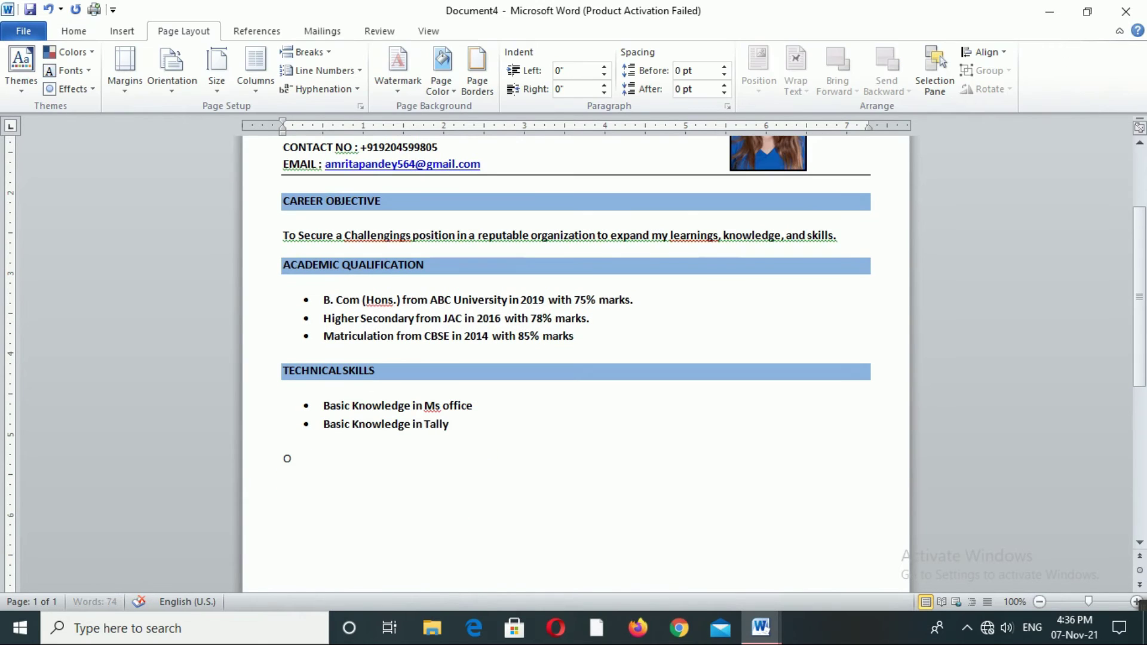
Add an OTHER SKILLS heading and paste its four bulleted skills from the reference beneath.
text(OT)
text(HER SKILLS)
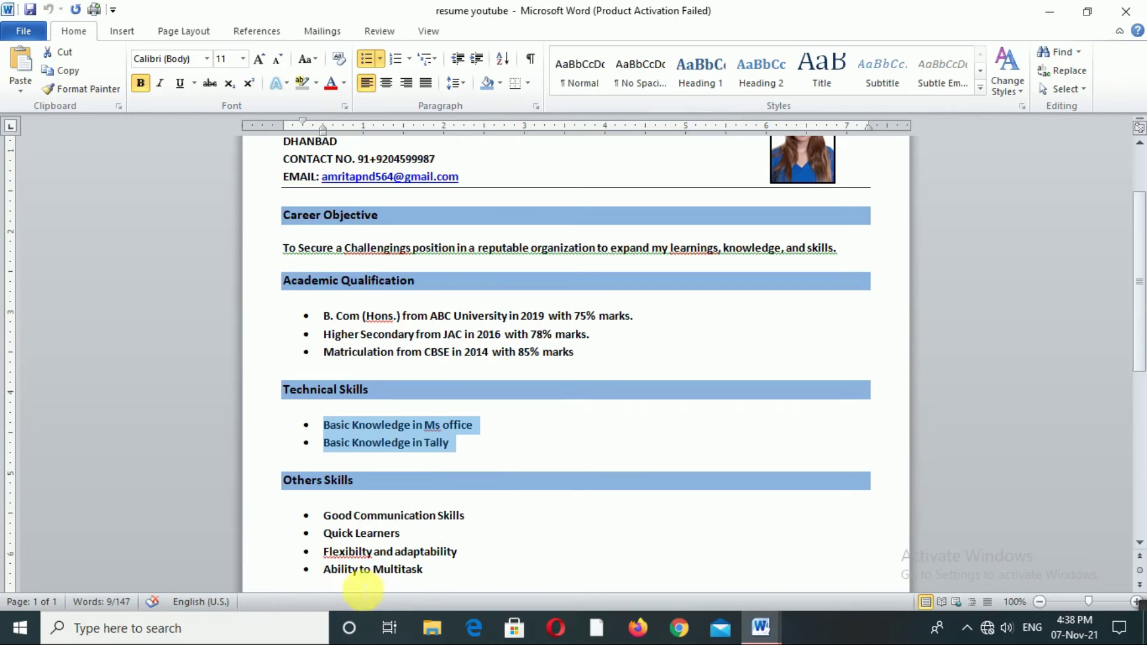
drag(324, 515, 445, 572)
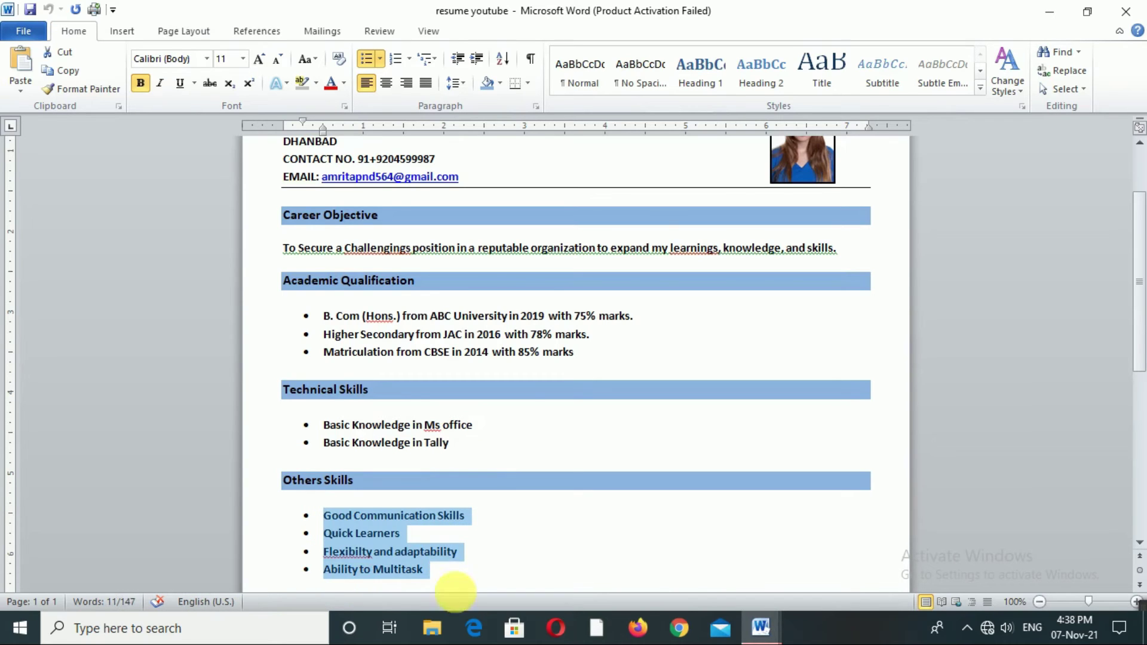
key(alt+Tab)
key(ctrl+v)
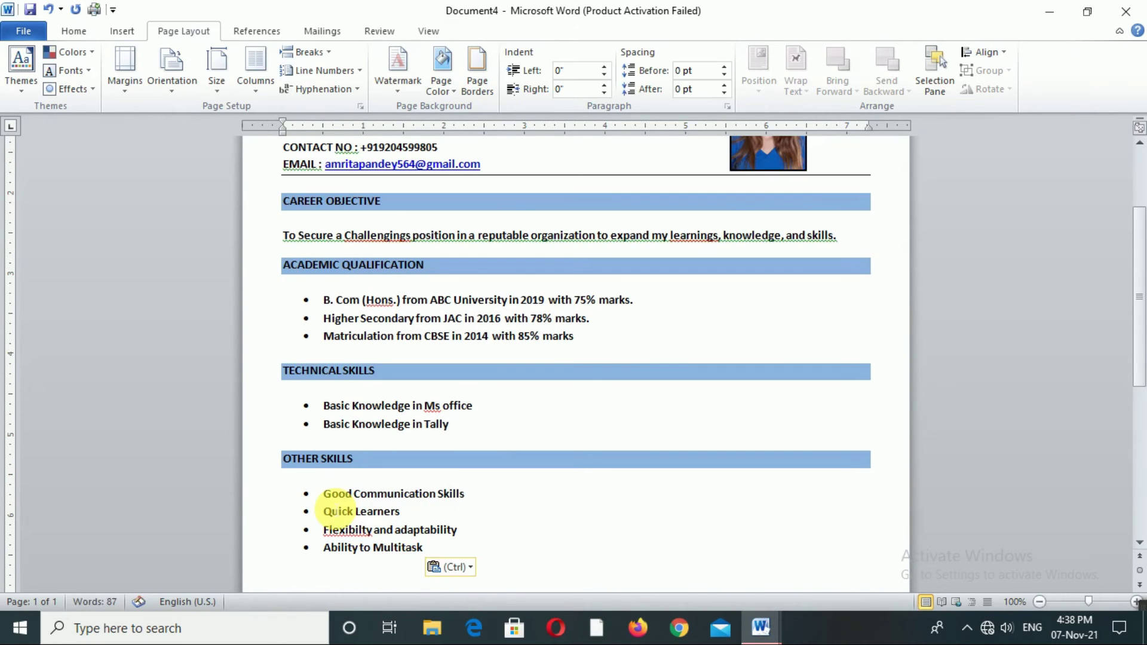
key(Return)
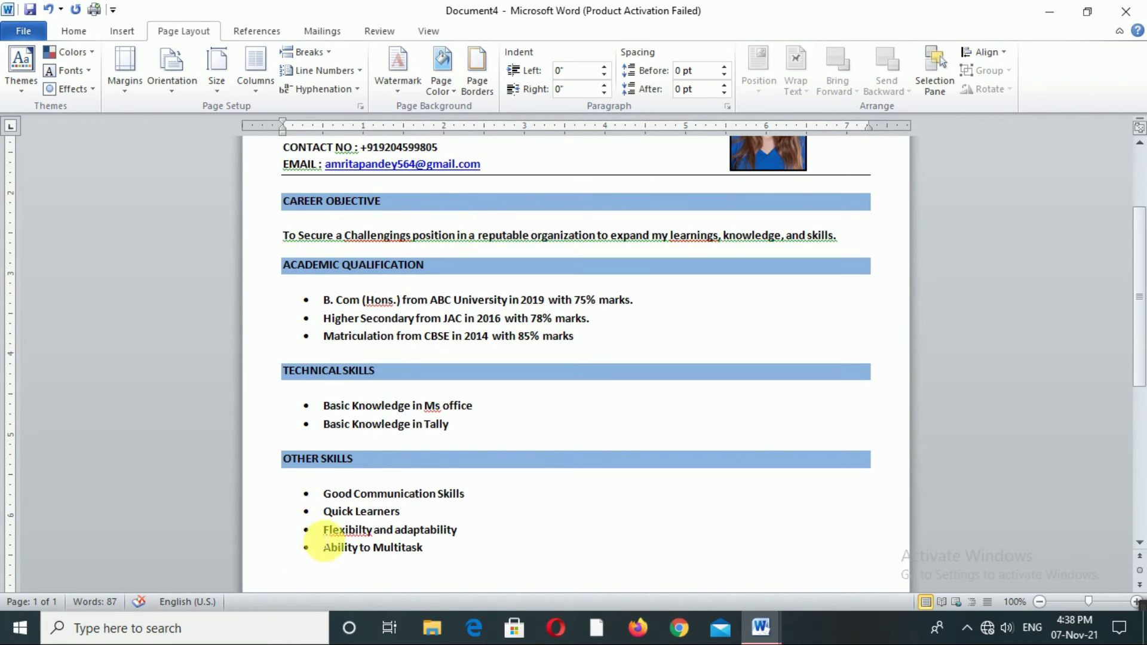
Add a blue-shaded PERSONAL DETAIL heading, then type DATE OF BIRTH with a tab-aligned colon.
scroll(328, 549, down, 3)
text(])
key(Return)
text(PE)
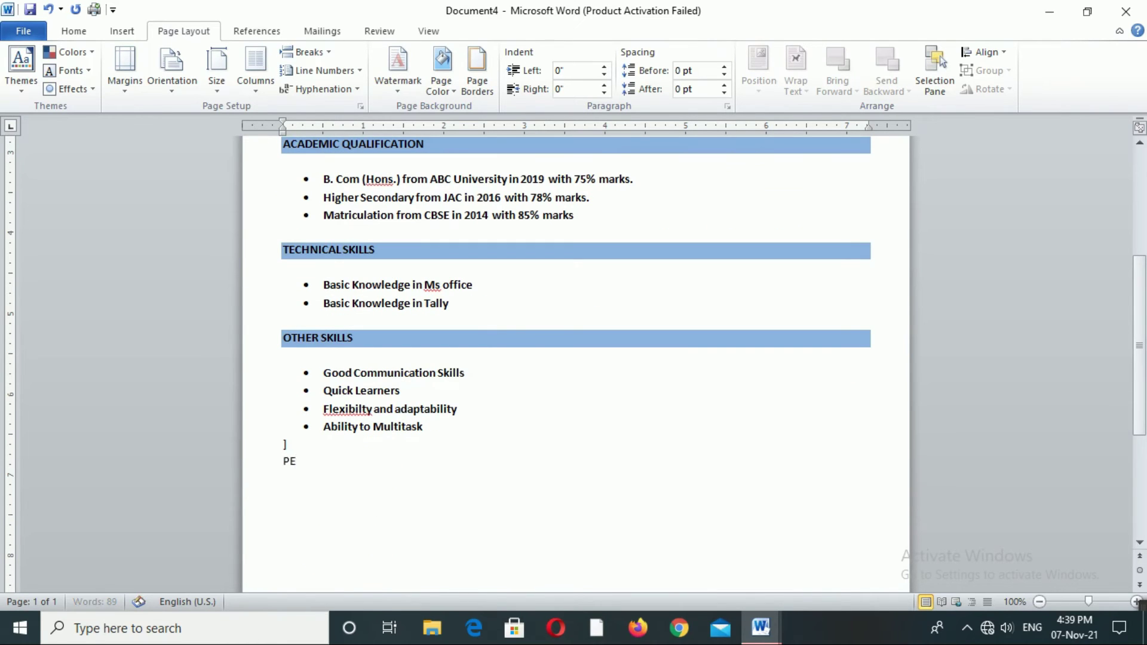
text(RSONAL DETAI)
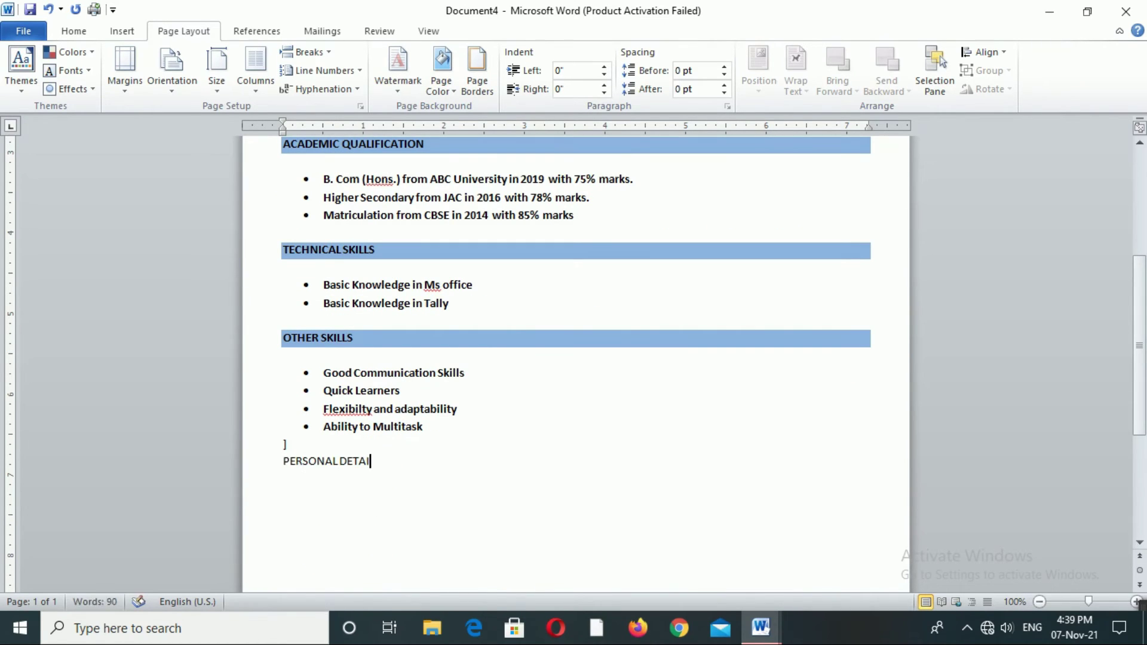
text(L)
click(73, 31)
click(81, 88)
drag(283, 461, 377, 461)
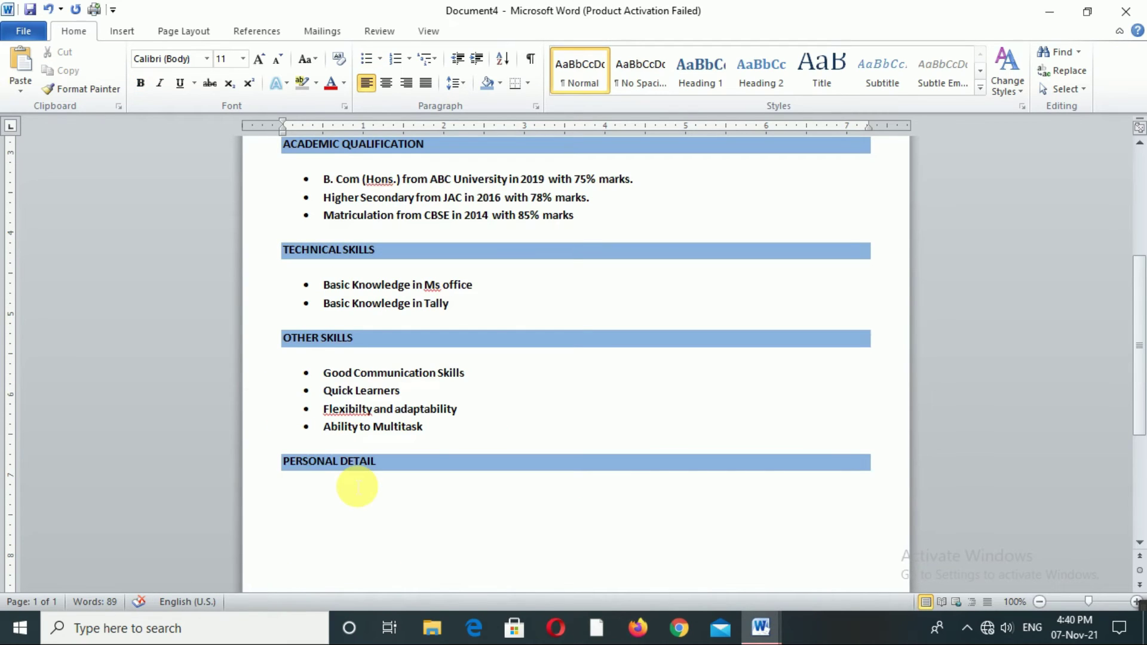
text(DAT)
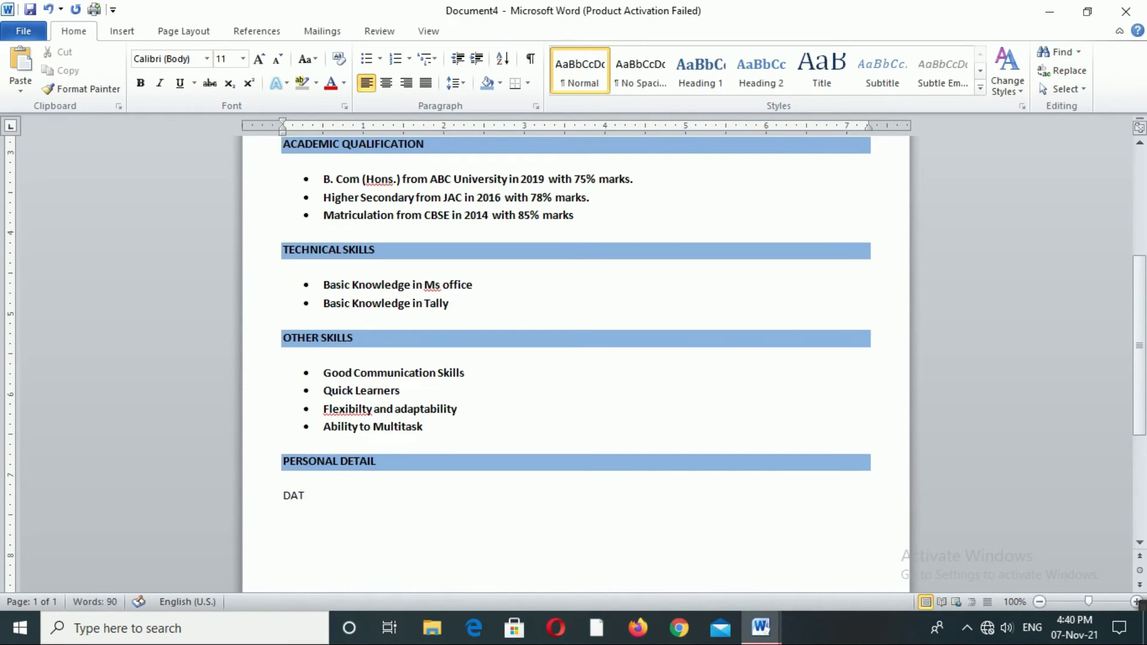
text(E OF BIRTH)
text(:)
Enter the date of birth and GENDER : FEMALE, then type and select a DECLARATION line.
key(Return)
text(GEN)
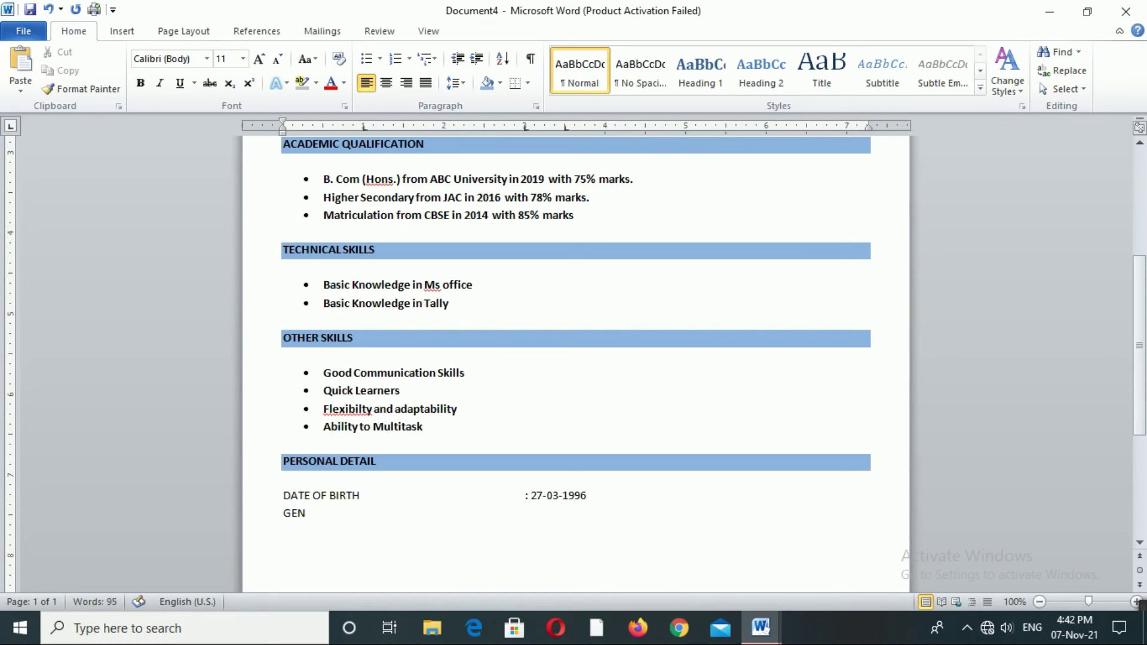
text(DER)
key(Tab)
key(Tab)
key(Tab)
key(Tab)
text(: )
text(FEMALE)
key(Return)
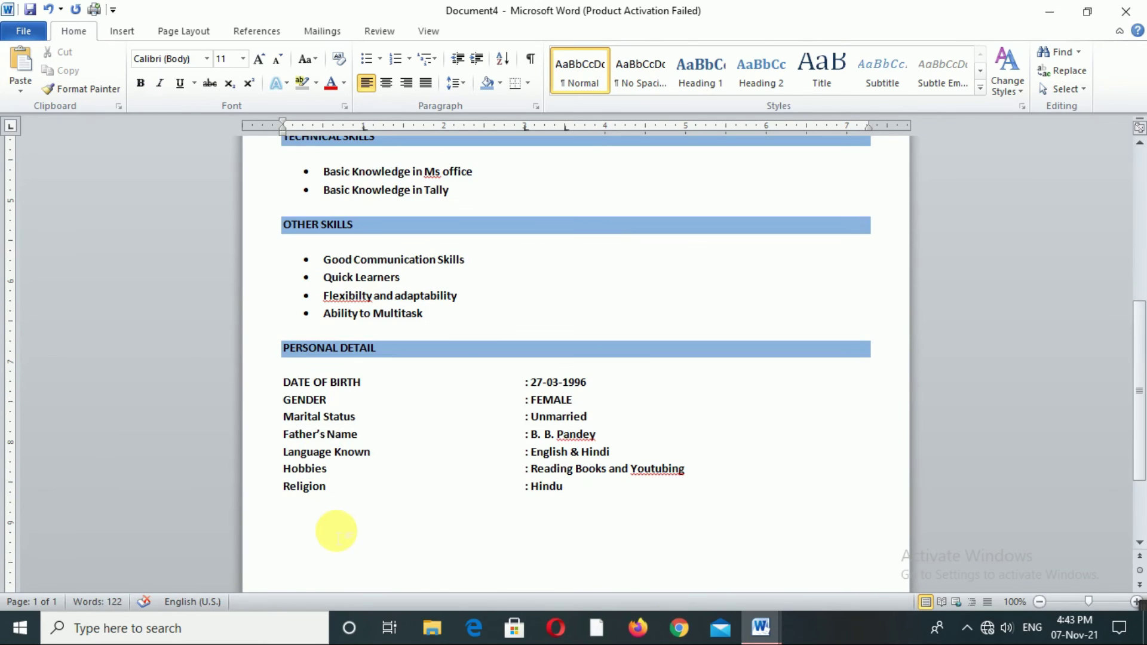
text(DECLARATION)
triple_click(335, 522)
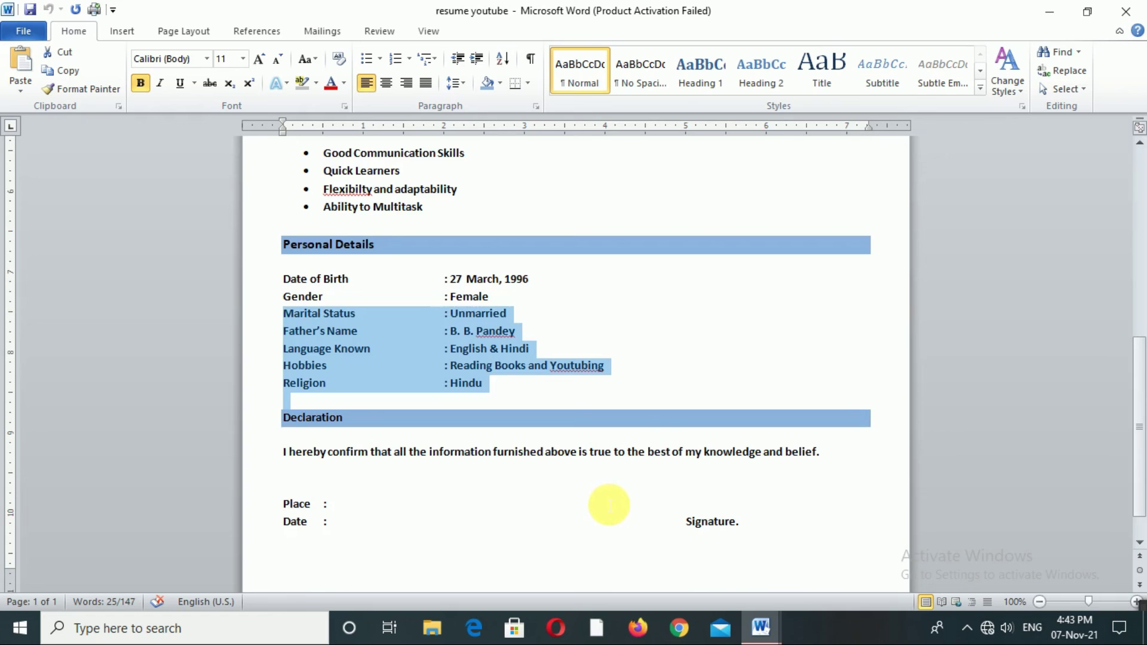
Add the declaration sentence from the reference, followed by PLACE :, DATE : and SIGNATURE. lines.
drag(284, 452, 704, 473)
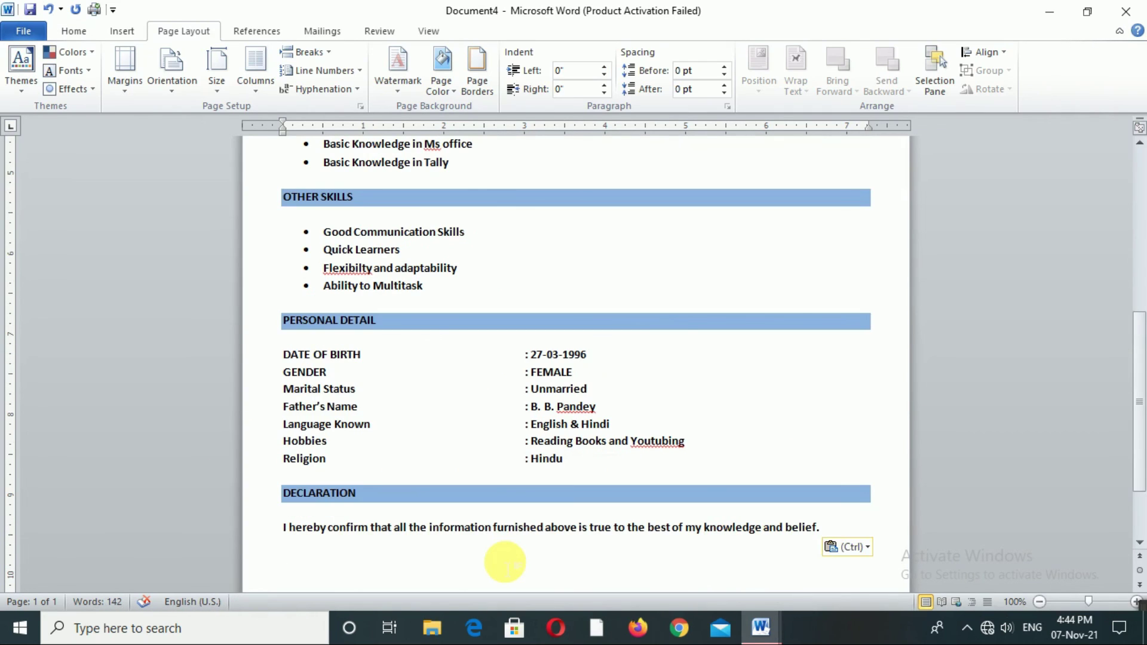
text(PLACE)
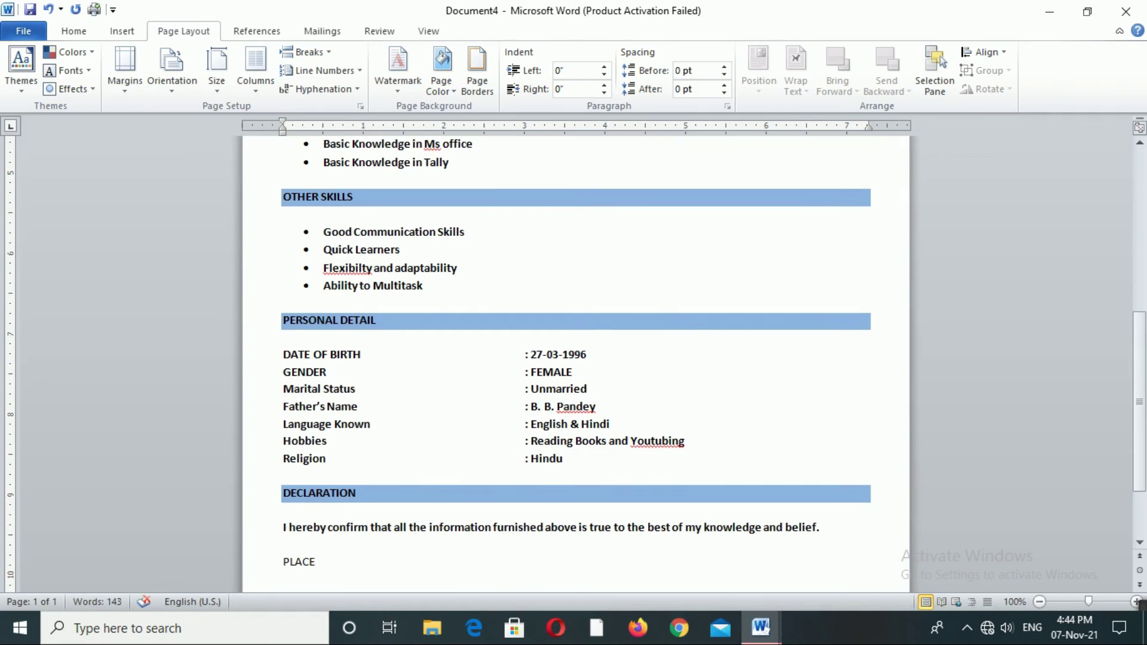
text(  :)
key(Return)
text(DATE)
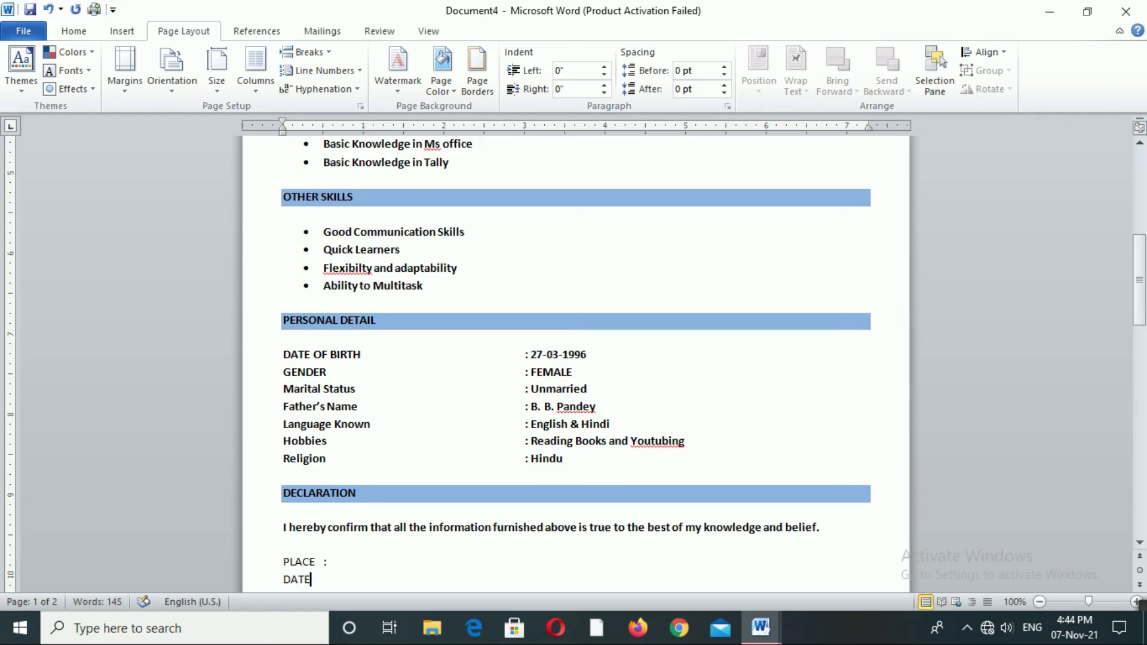
text(   :)
text(:)
key(Tab)
key(Tab)
key(Tab)
key(Tab)
key(Tab)
text(SIGNAT)
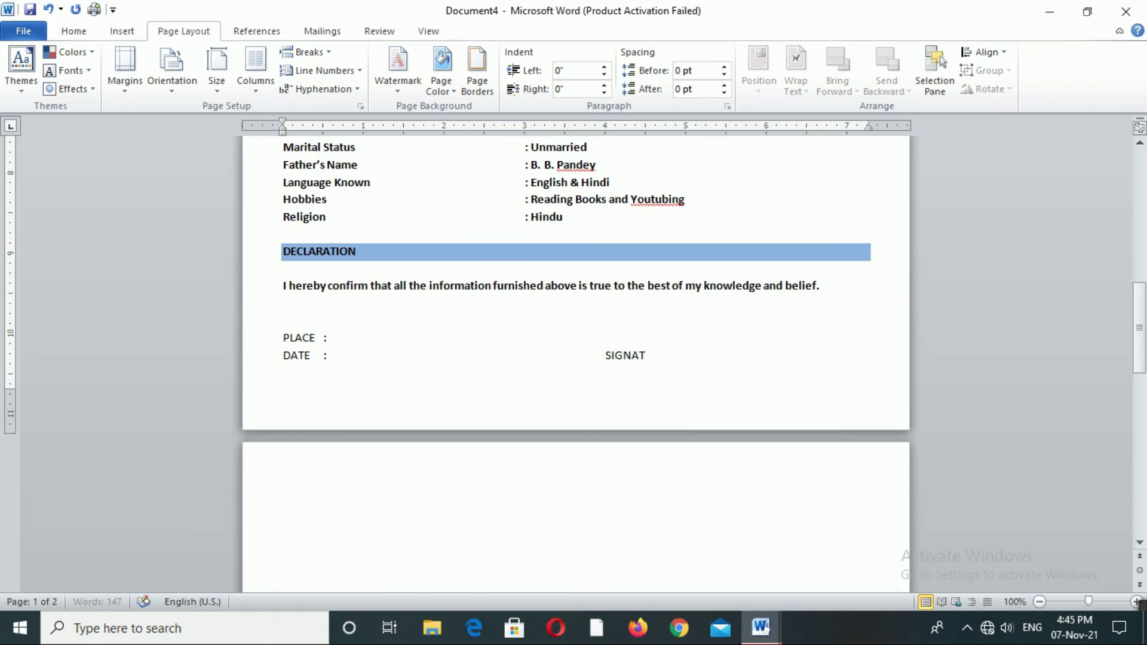
text(URE.)
drag(669, 356, 283, 321)
scroll(574, 299, up, 3)
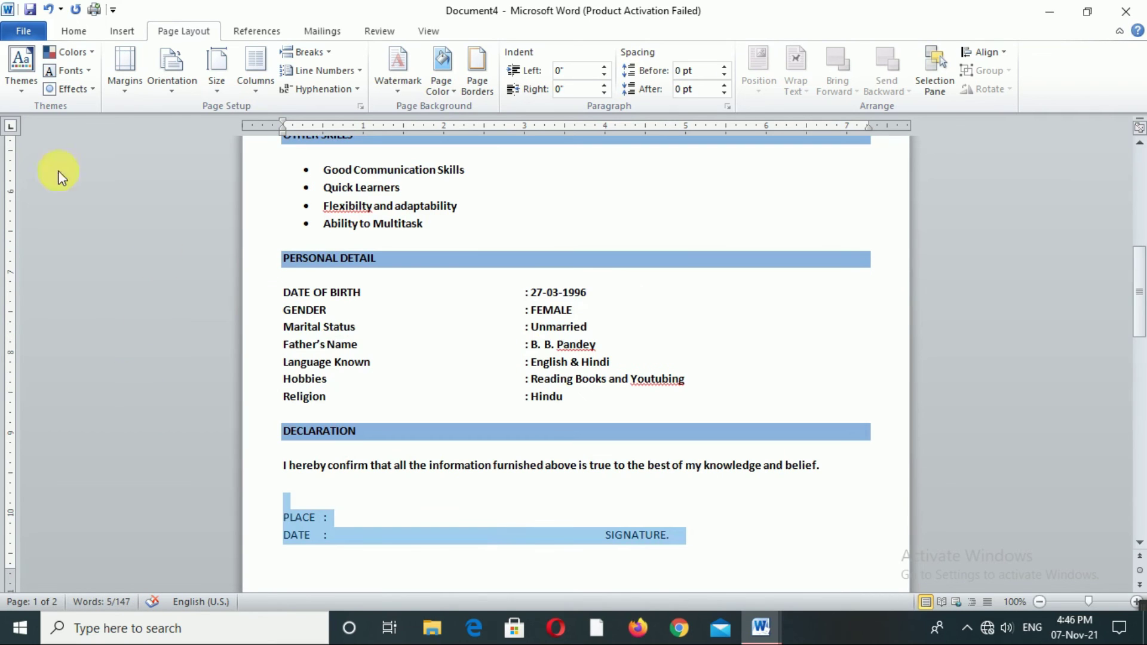
Zoom out to 44% to view the entire one-page resume.
click(75, 27)
click(632, 535)
scroll(965, 478, down, 6)
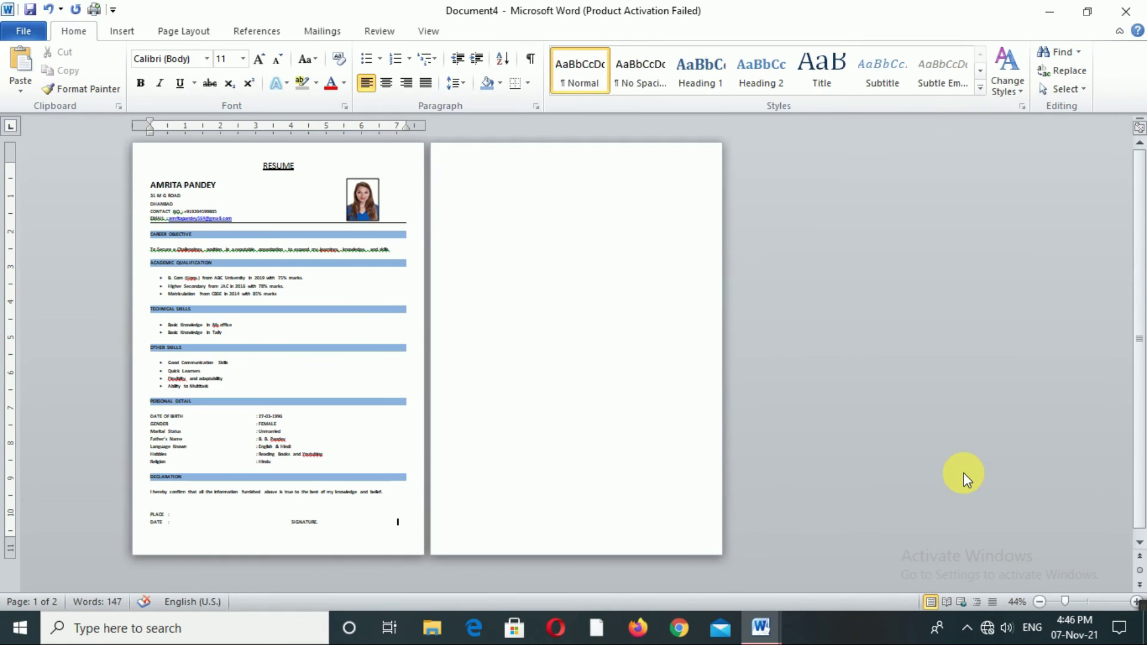